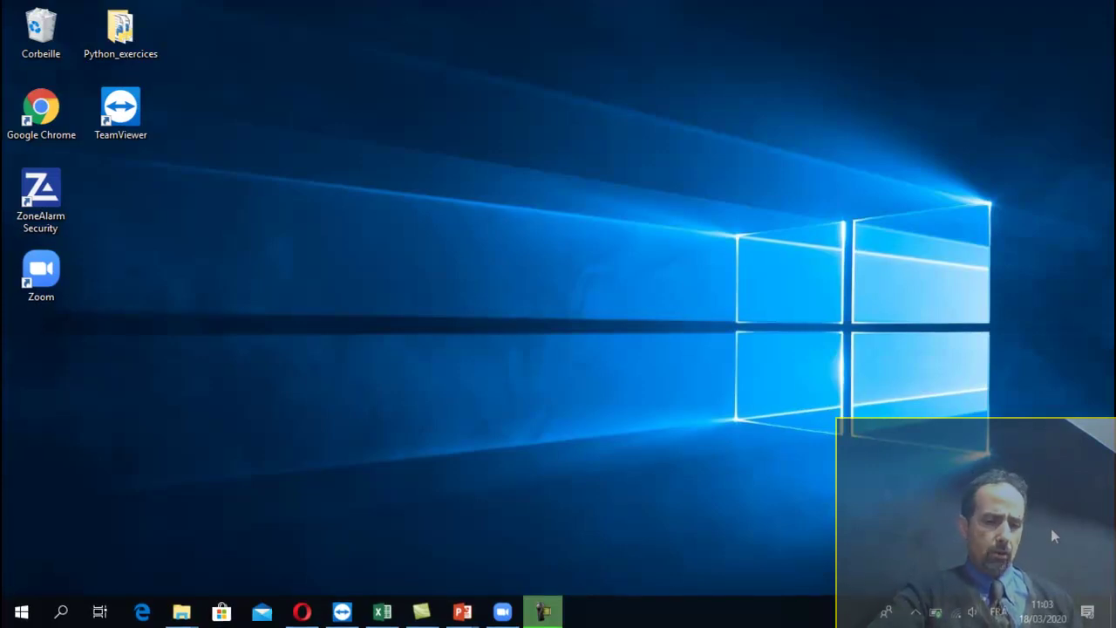
Launch PowerPoint 2013 from the Start menu by searching 'pow'.
key(super)
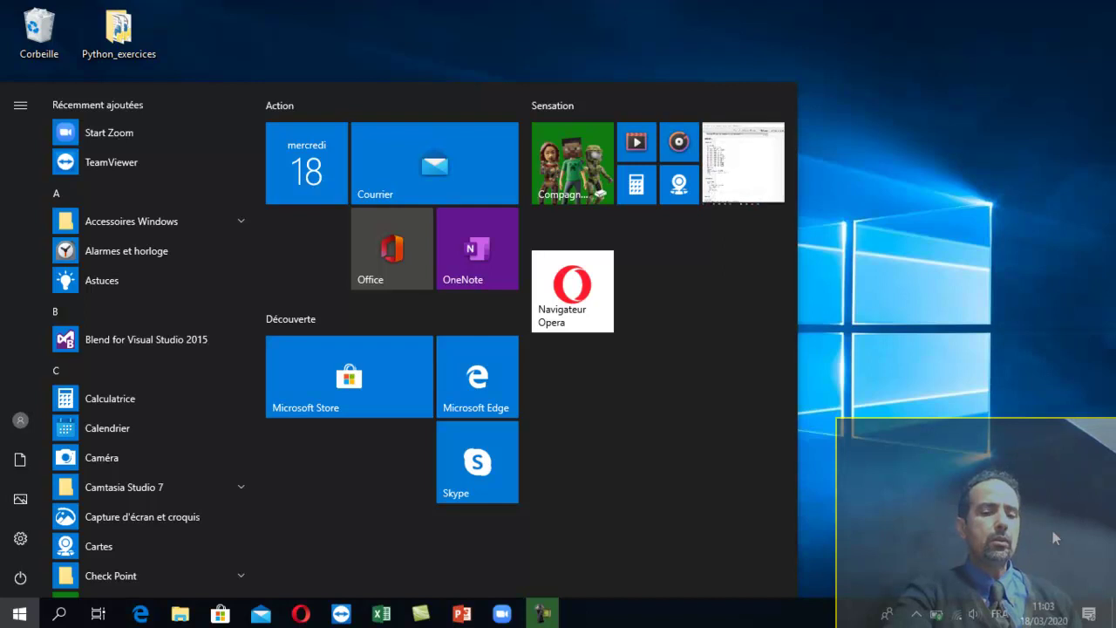
text(pow)
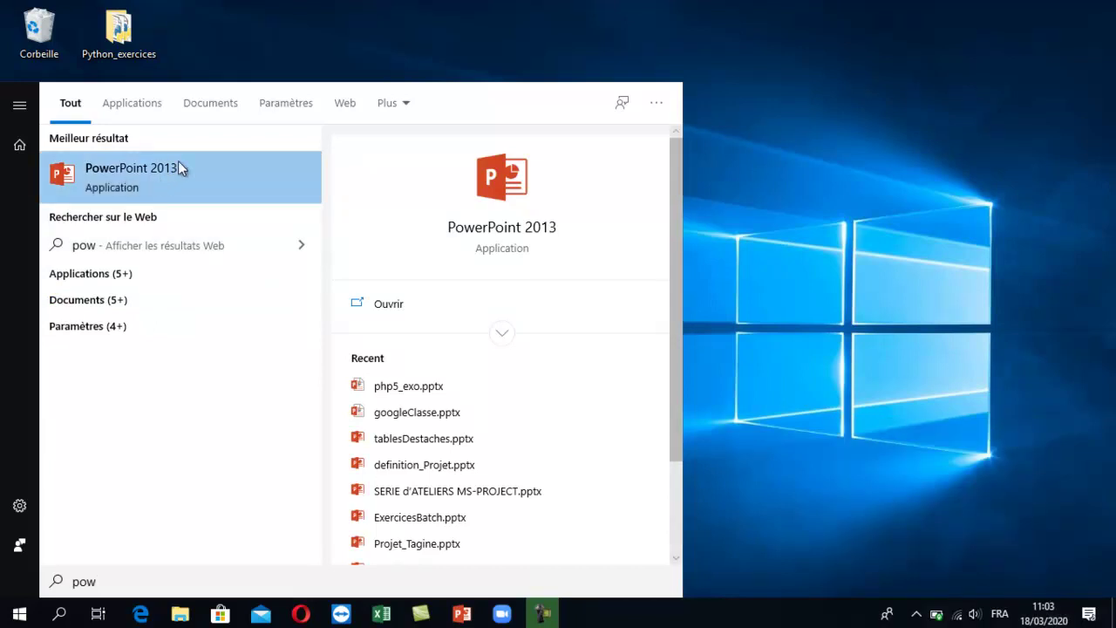
click(128, 181)
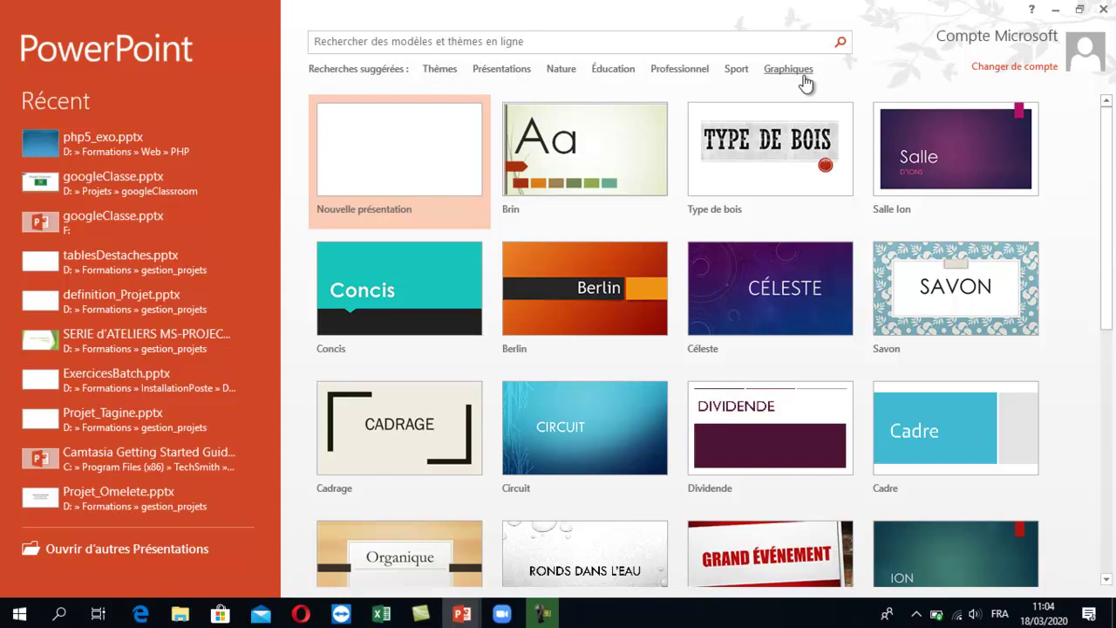
Create a new blank presentation, Présentation2, from the start screen.
click(439, 41)
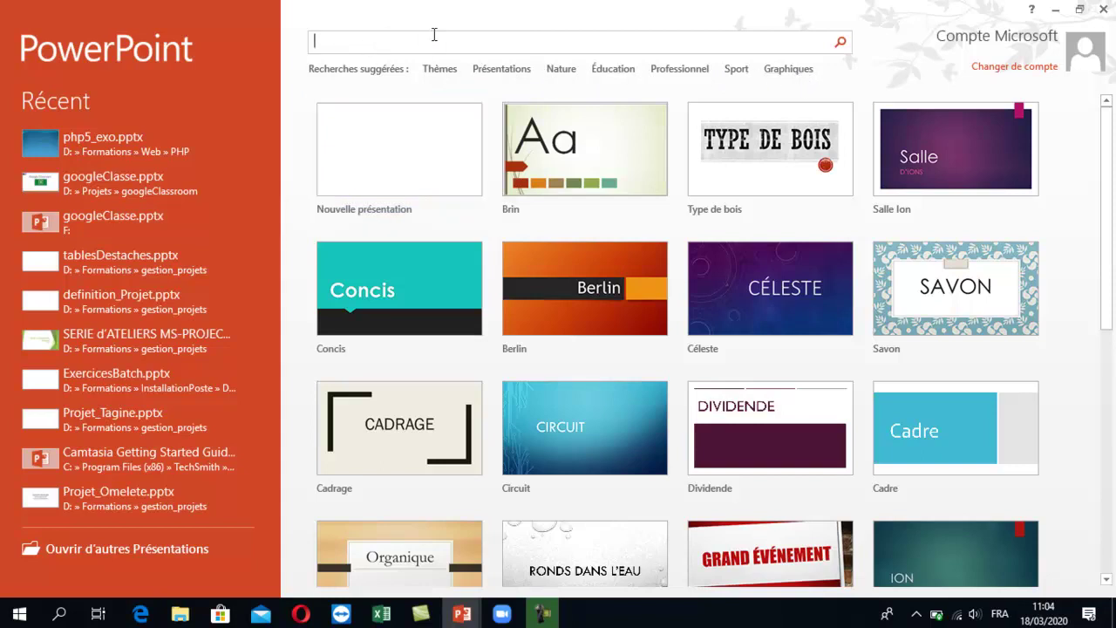
click(395, 157)
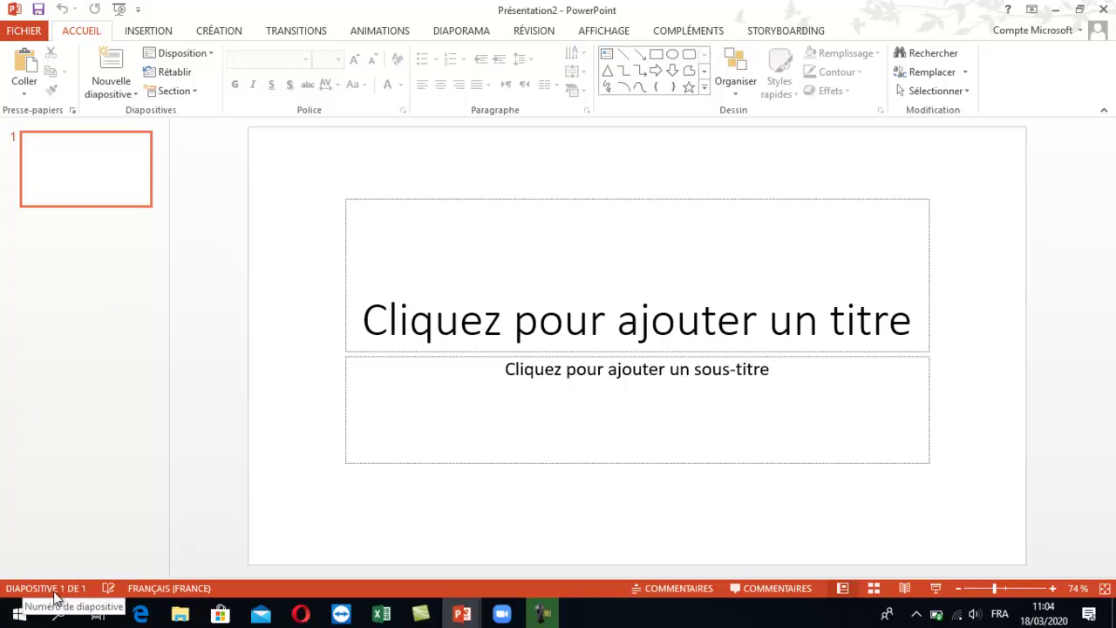
Type 'Bienvenu chez powerpoint' into the first slide's title placeholder.
click(131, 185)
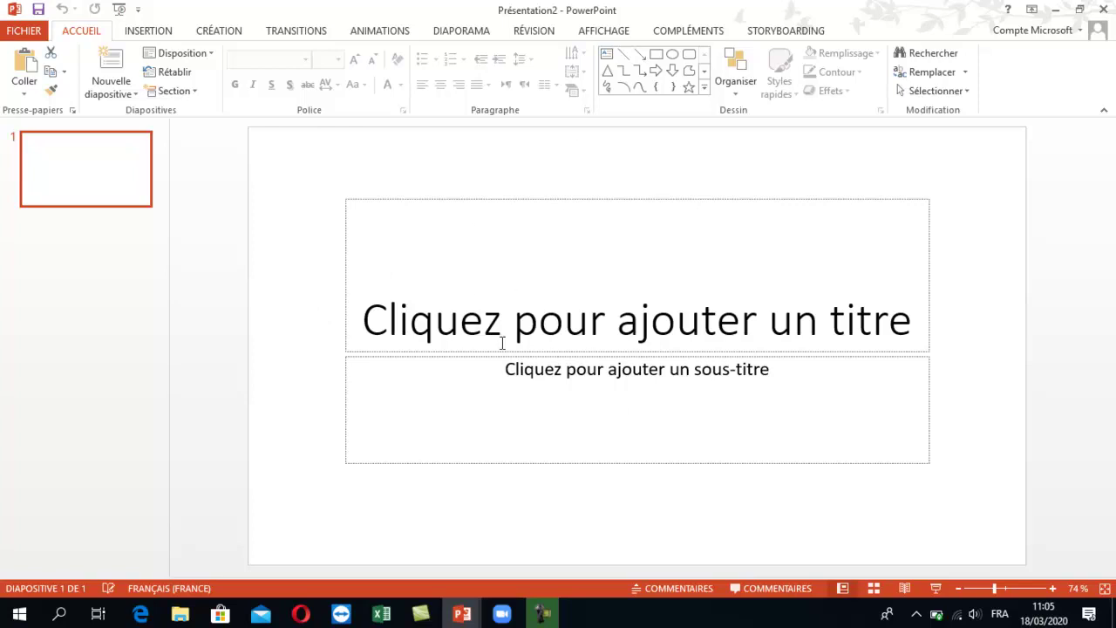
click(497, 313)
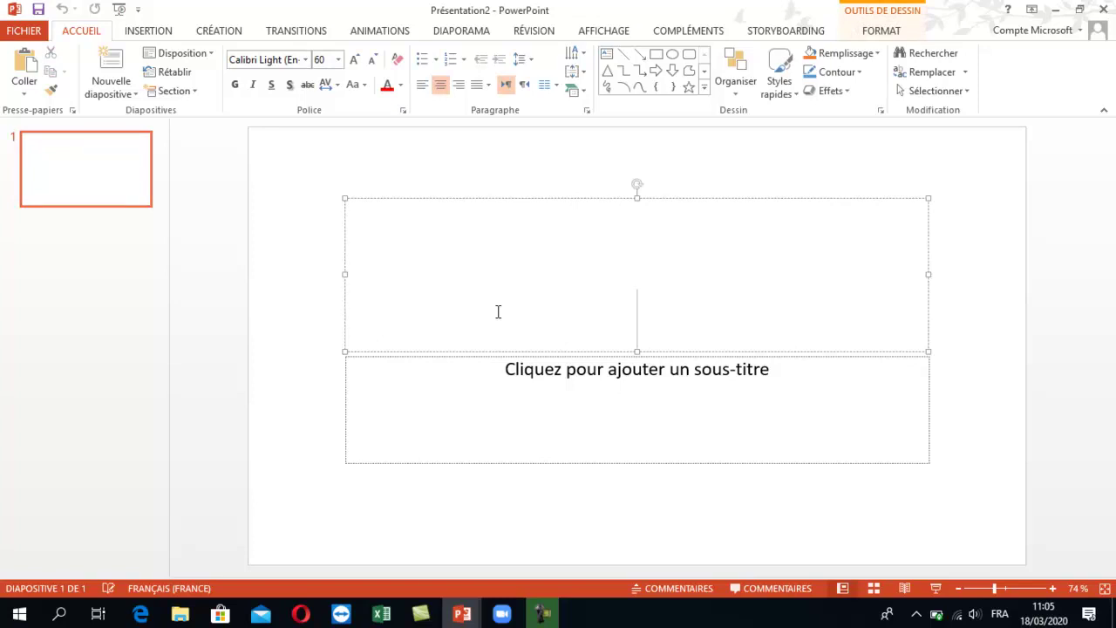
text(Bienvenu chez powerpoint)
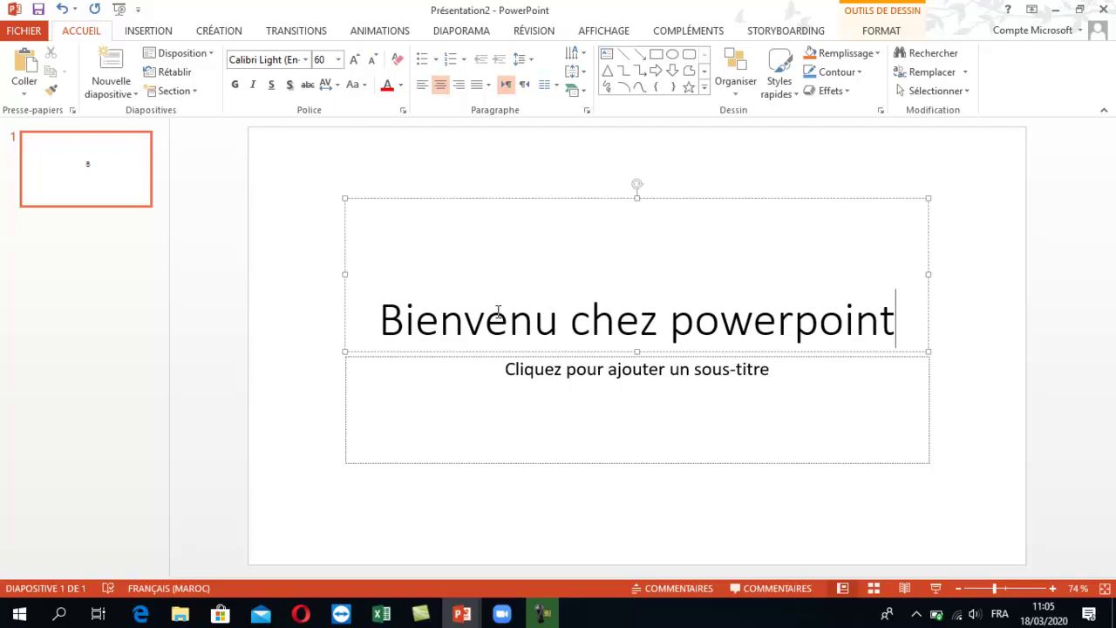
click(309, 427)
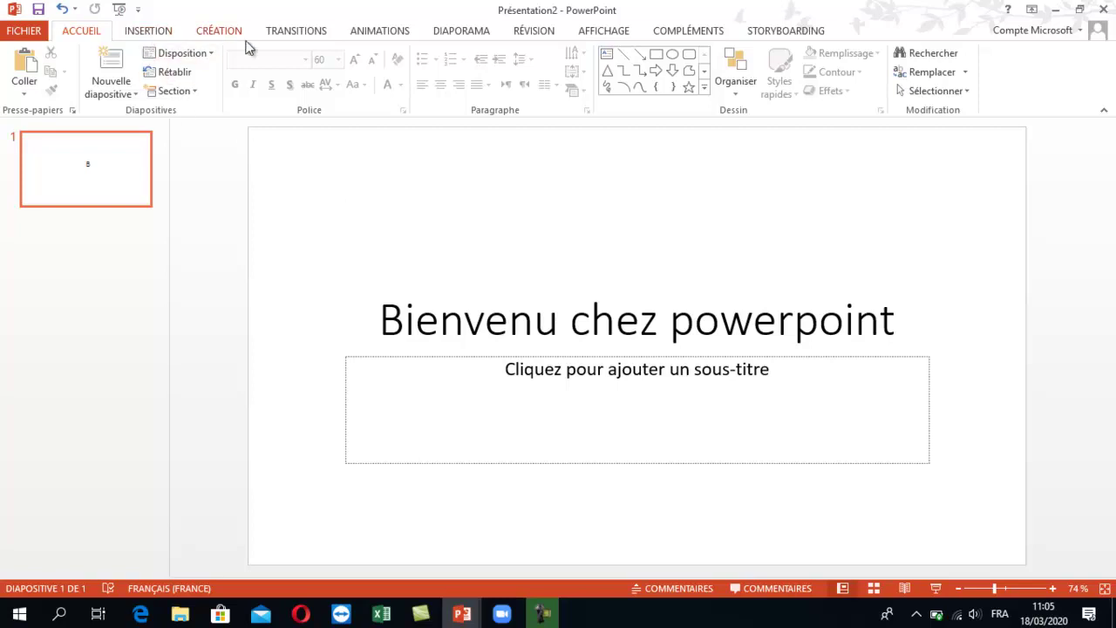
Start the slideshow from the beginning with DIAPORAMA > À partir du début.
click(468, 31)
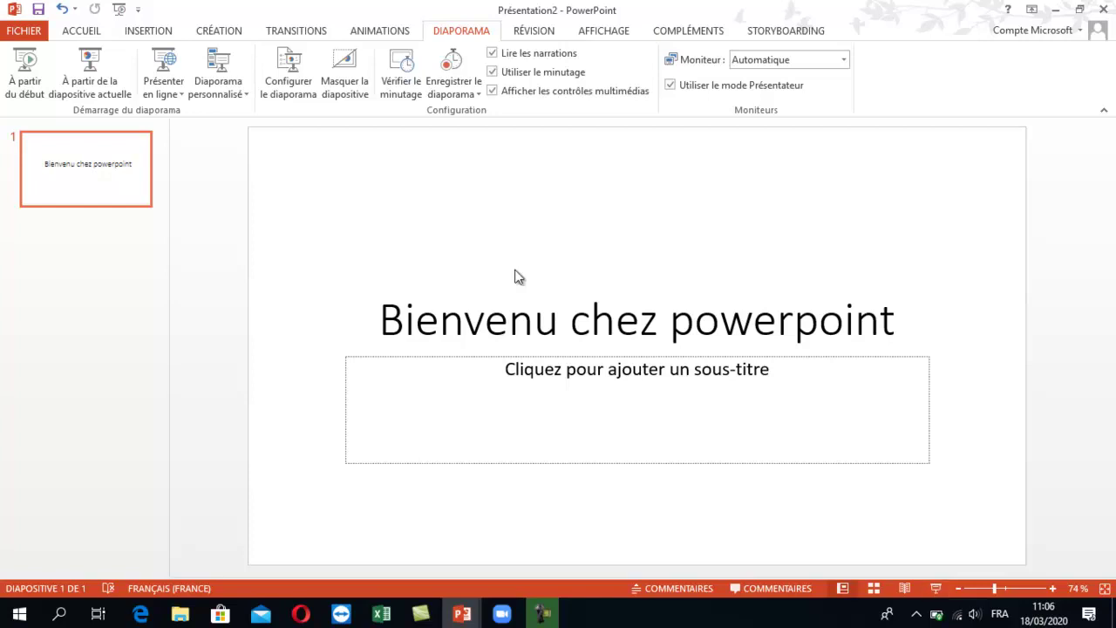
click(34, 76)
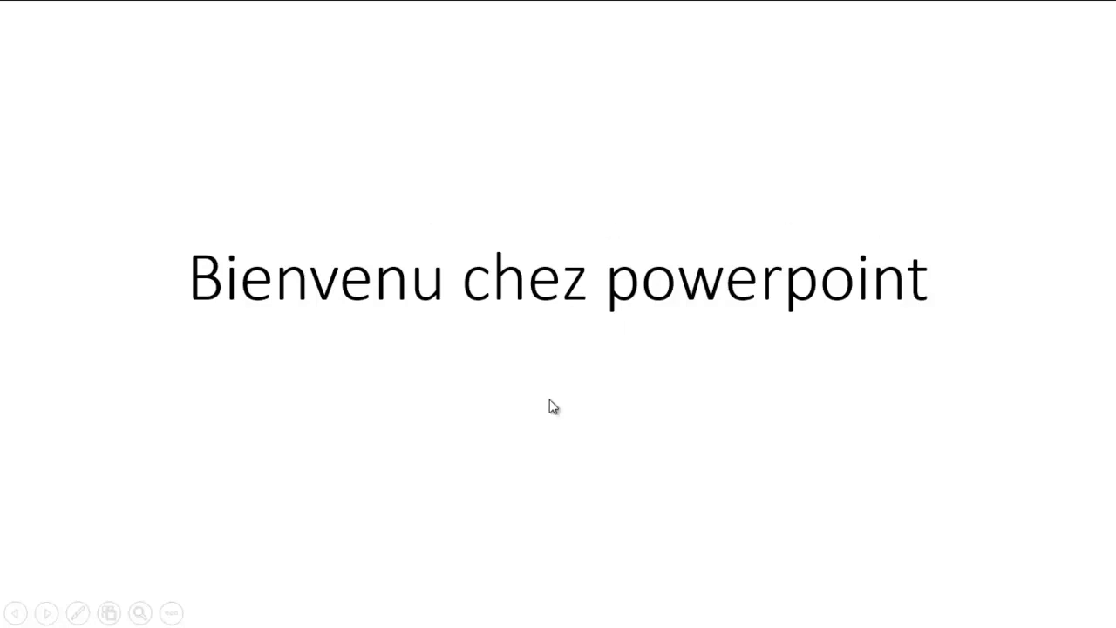
Exit the slideshow and capitalise the title to 'Bienvenu chez Powerpoint'.
key(Escape)
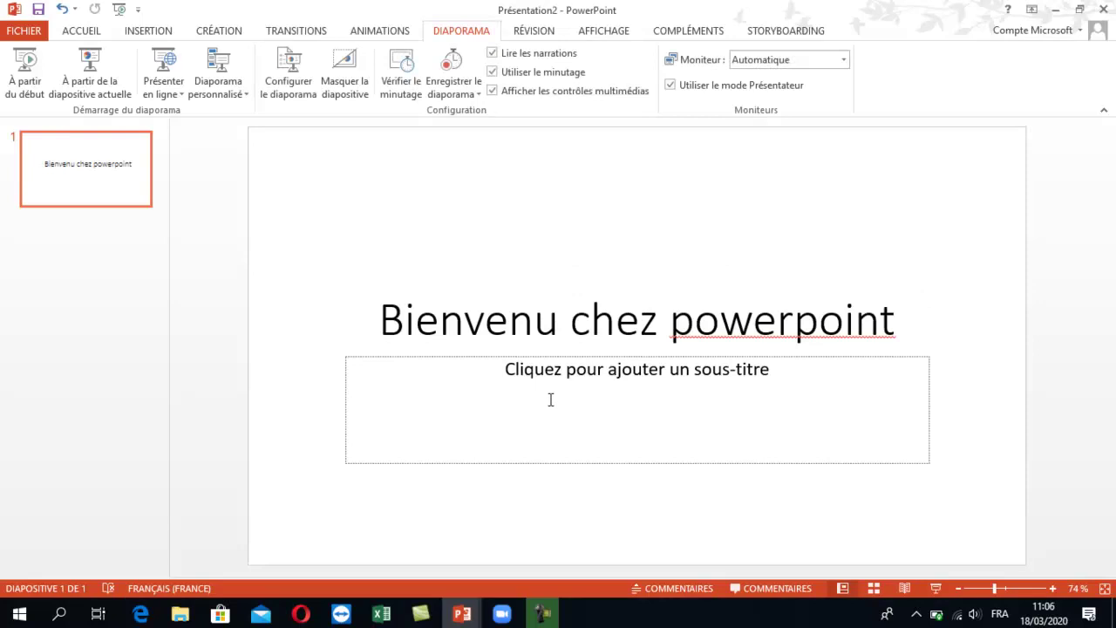
click(694, 335)
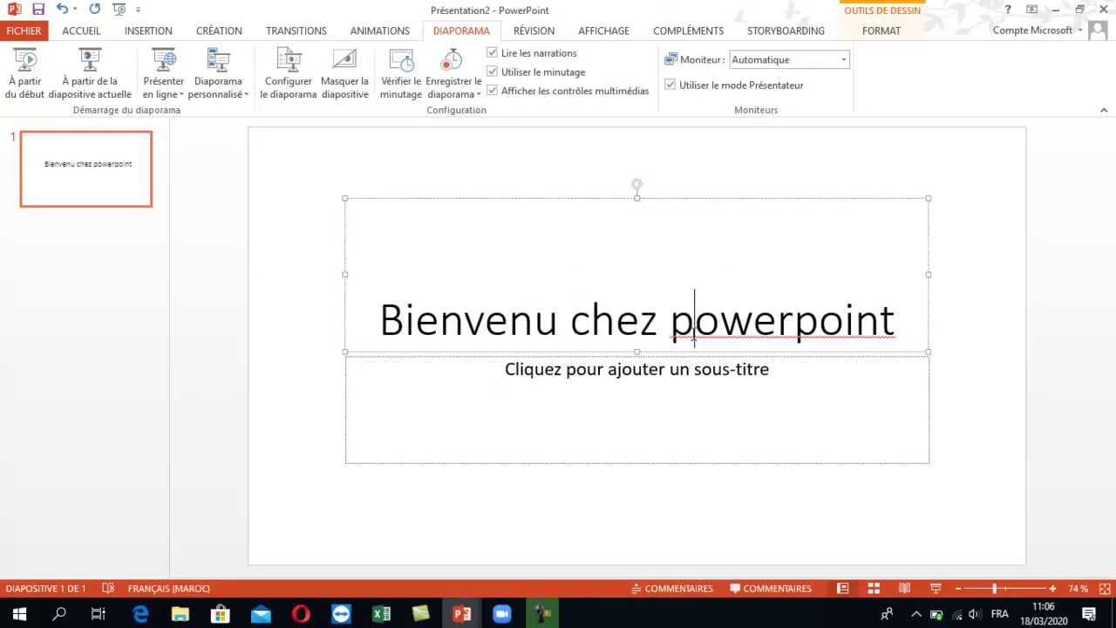
key(BackSpace)
text(P)
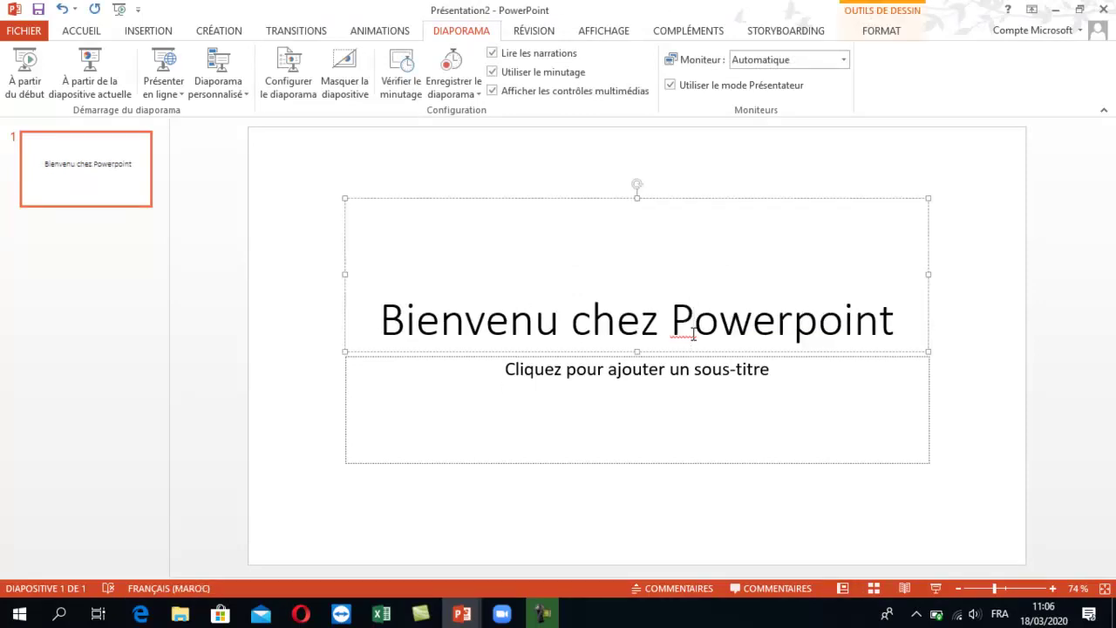
click(291, 338)
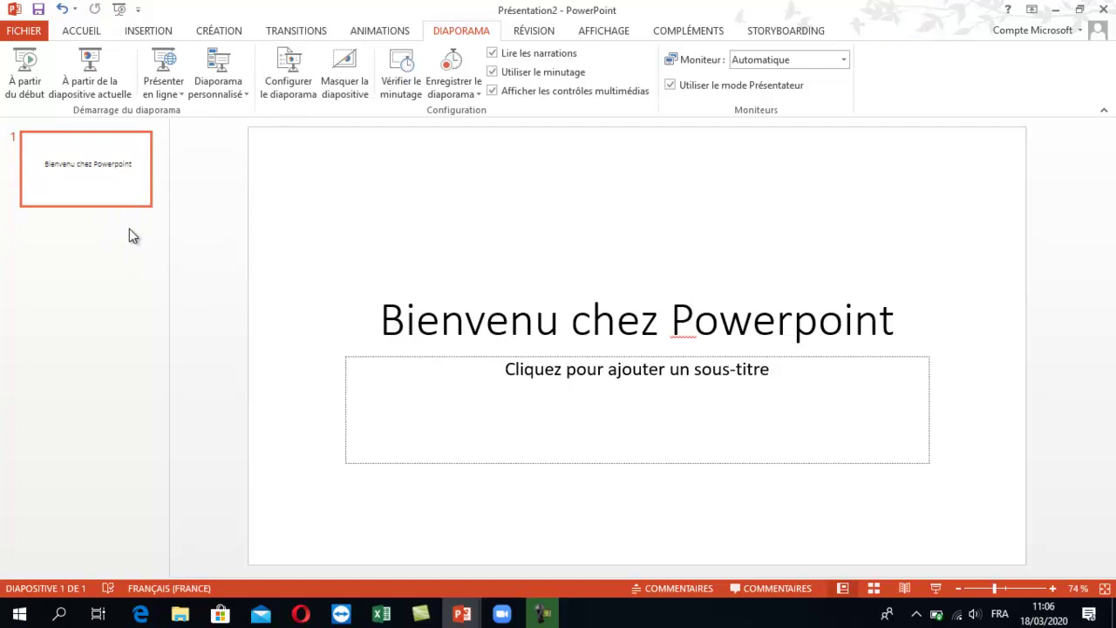
Deselect the title box and set the insertion point after slide 1.
click(347, 257)
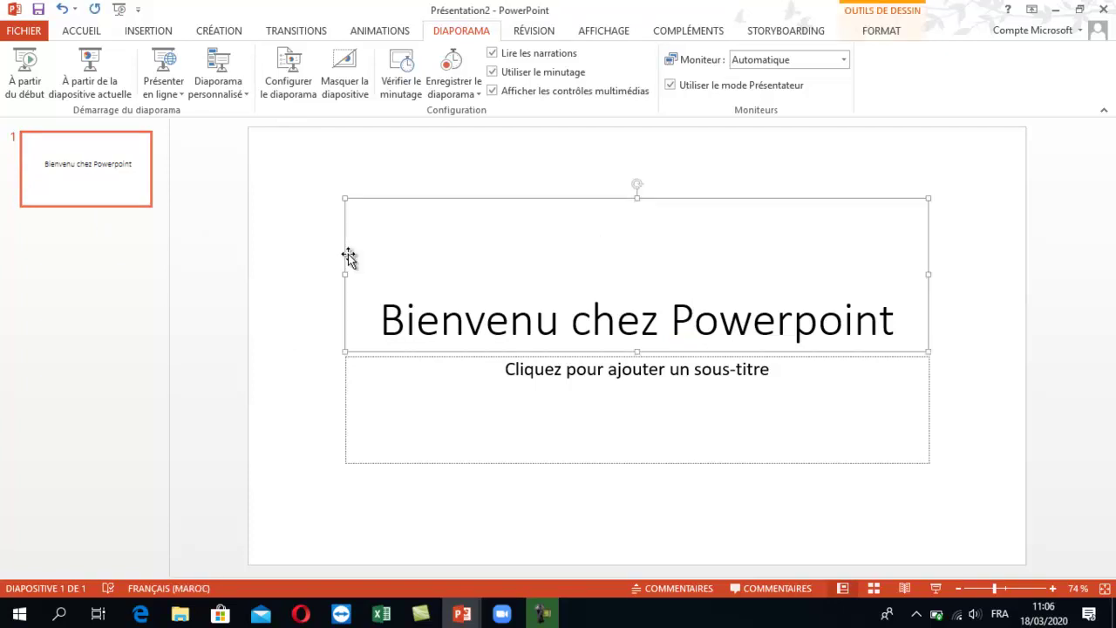
click(294, 260)
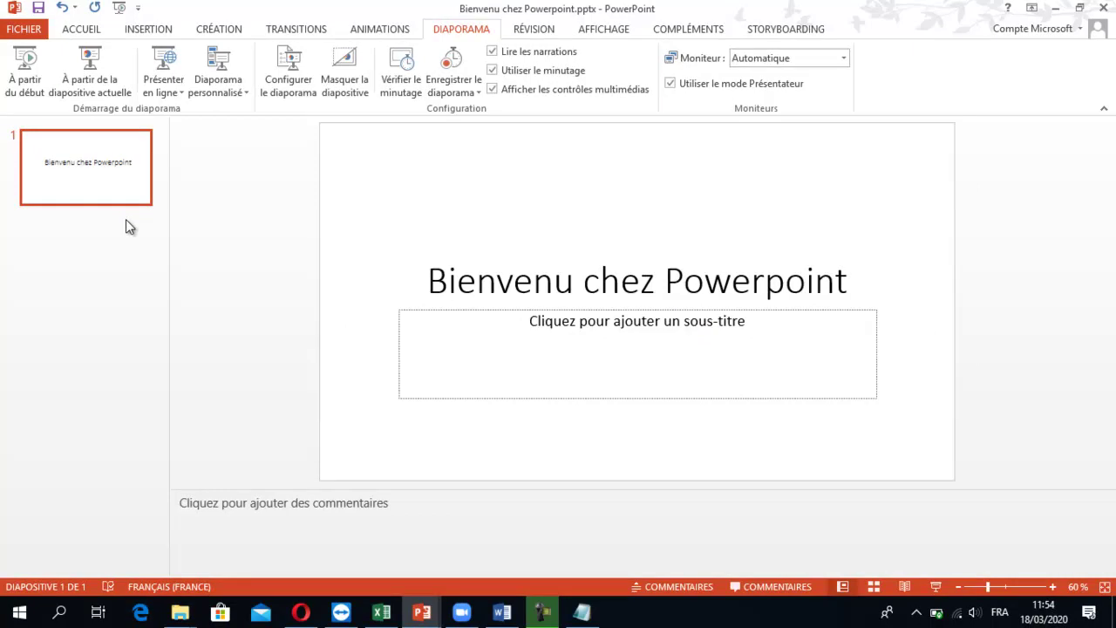
click(125, 220)
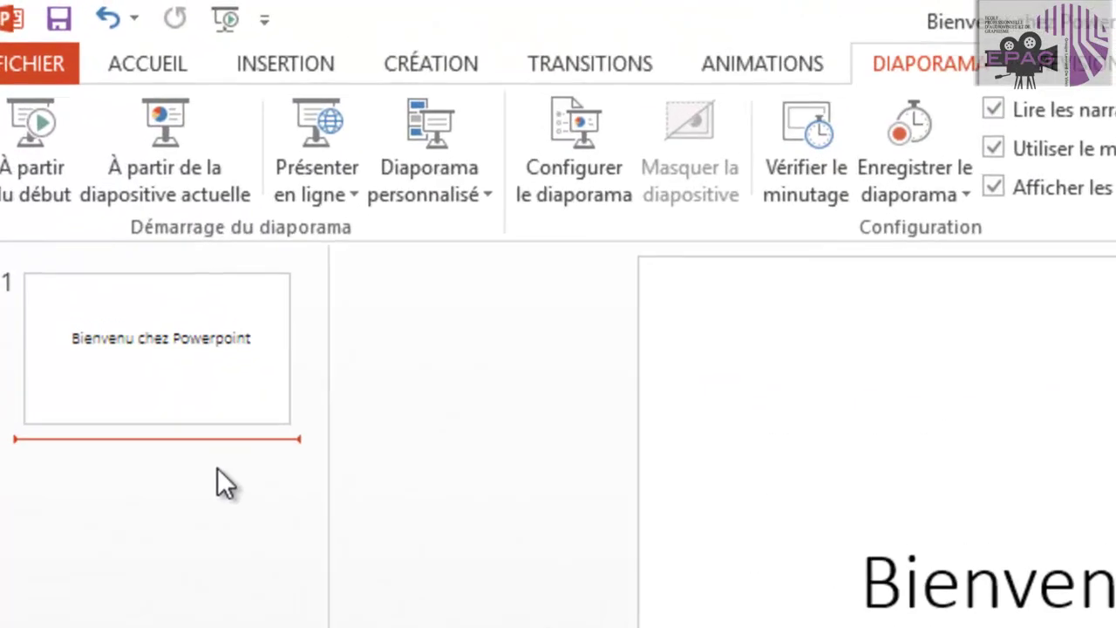
Insert a second slide via Nouvelle diapositive and place the cursor in its content area.
key(Return)
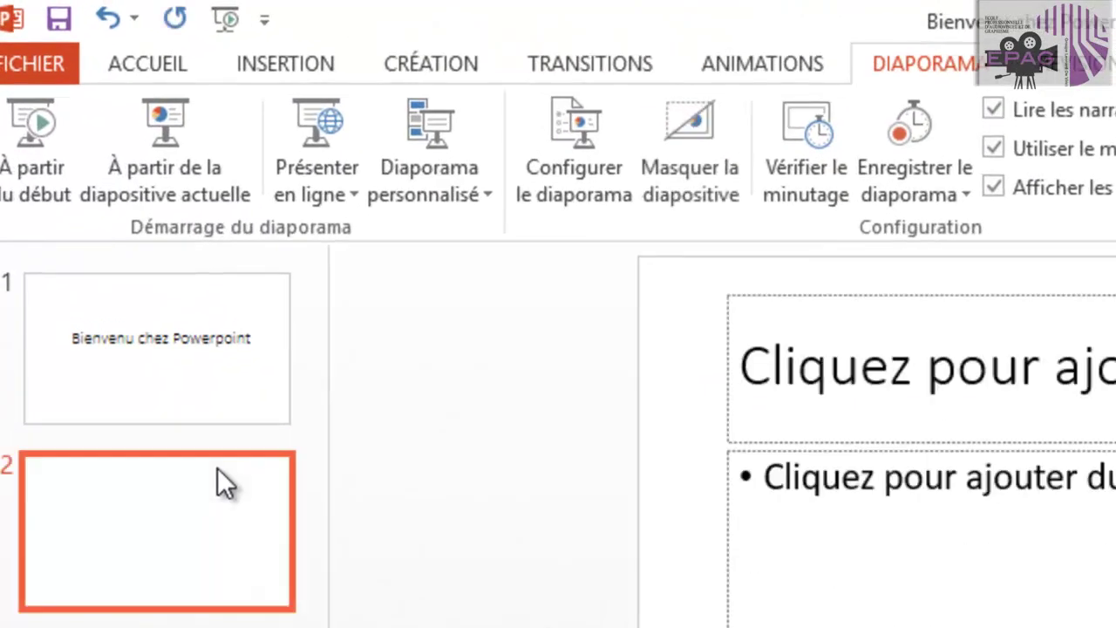
key(ctrl+z)
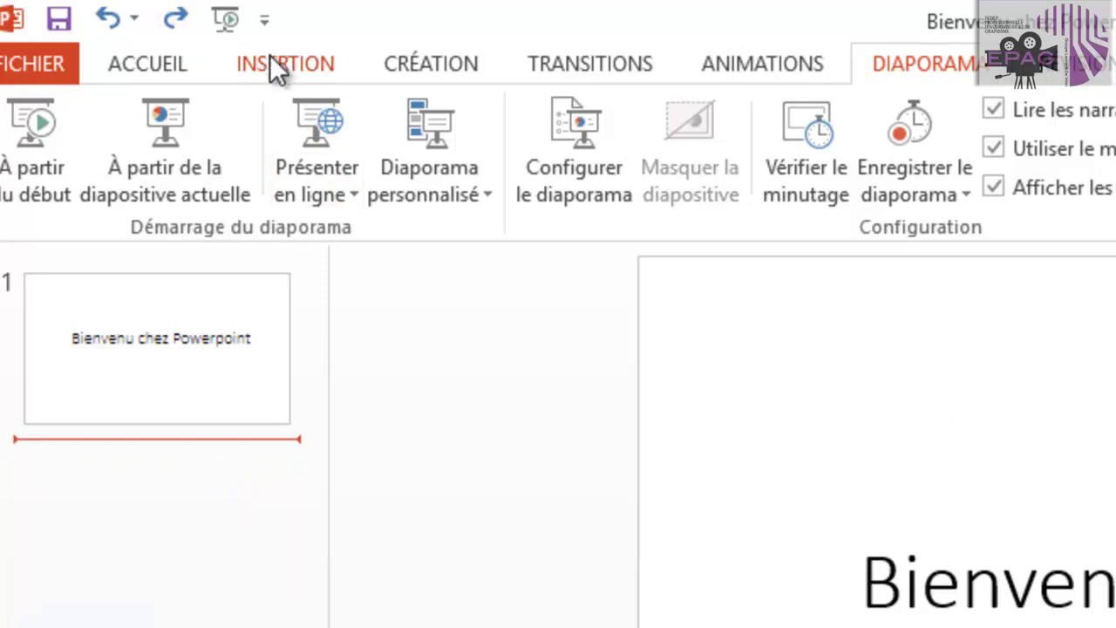
click(280, 65)
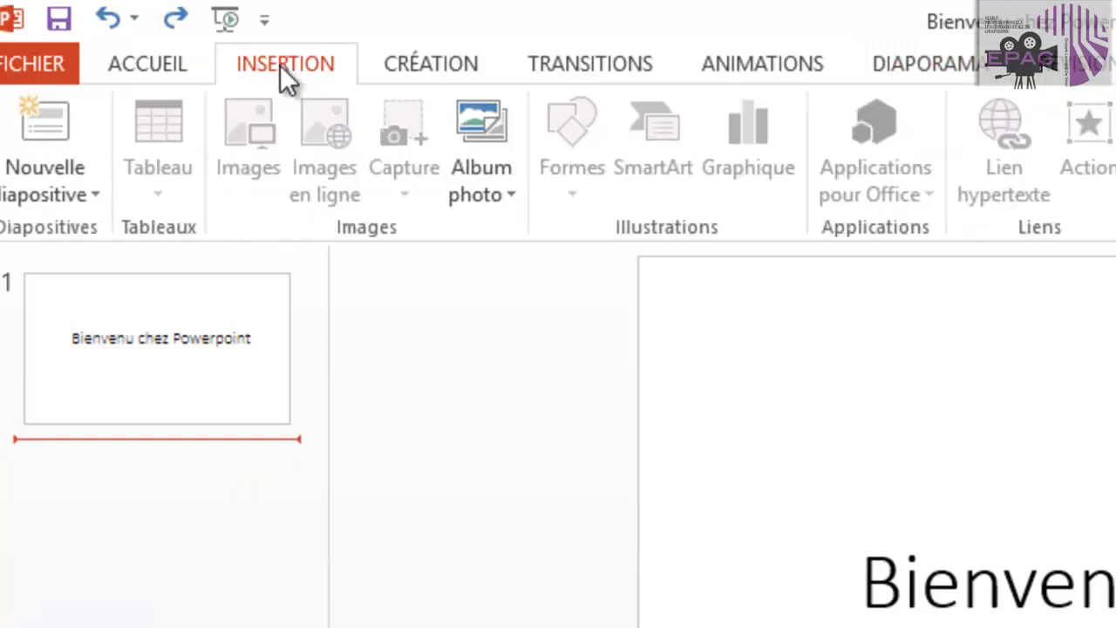
click(57, 129)
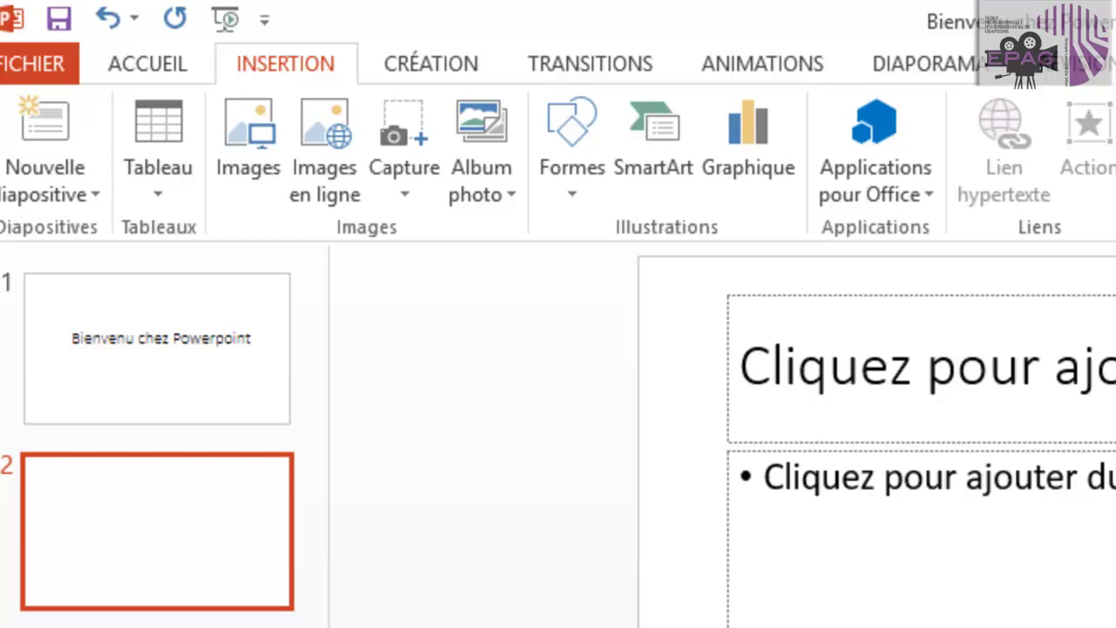
click(157, 620)
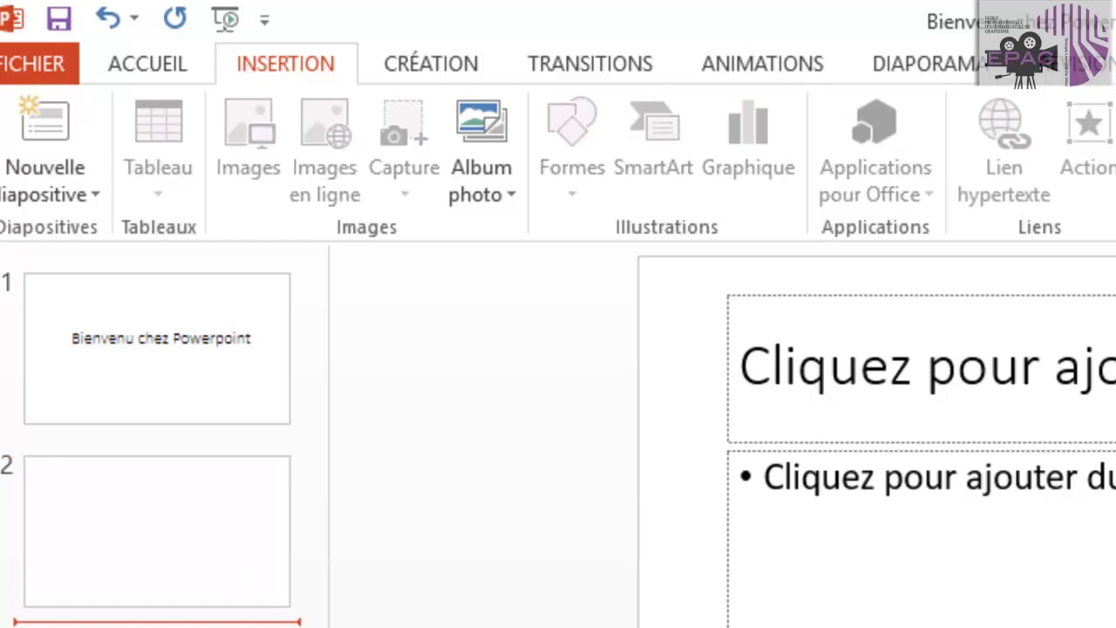
click(480, 436)
key(ctrl+z)
click(157, 619)
click(839, 503)
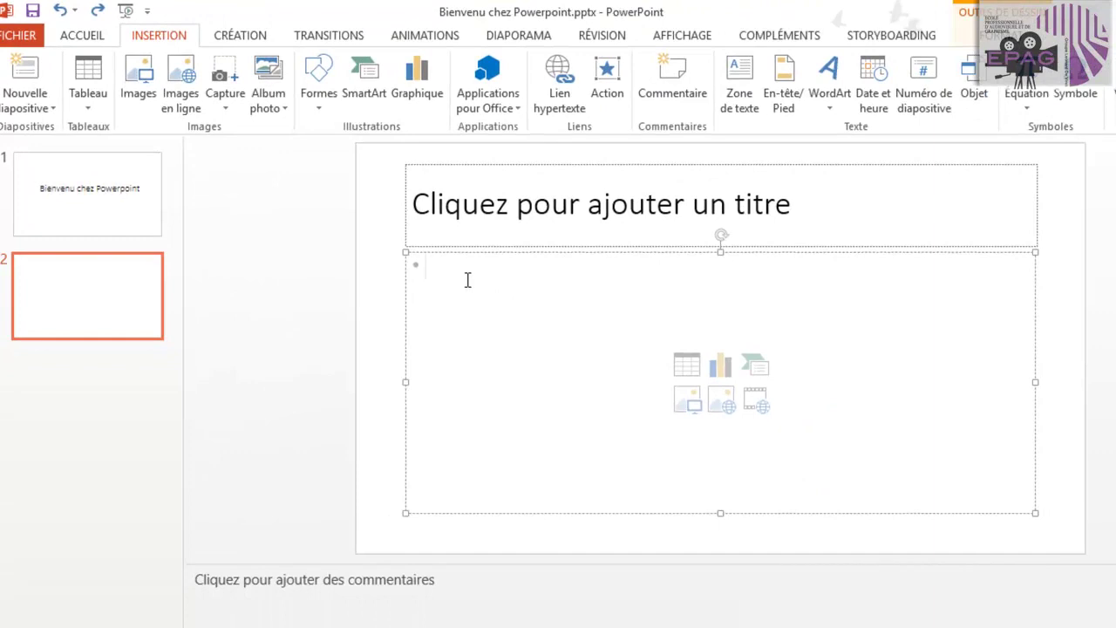
Paste three bullets onto slide 2, then move the last two onto a new slide 3.
text(PowerPoint est un logiciel de Présentation Assistée par Ordinateur. Il permet de préparer des présentations contenant du texte, des images, des effets visuels, du son. PowerPoint offre trois modes d’affichage principaux : le mode Normal, le mode Trieuse de diapositives et le mode Diaporama)
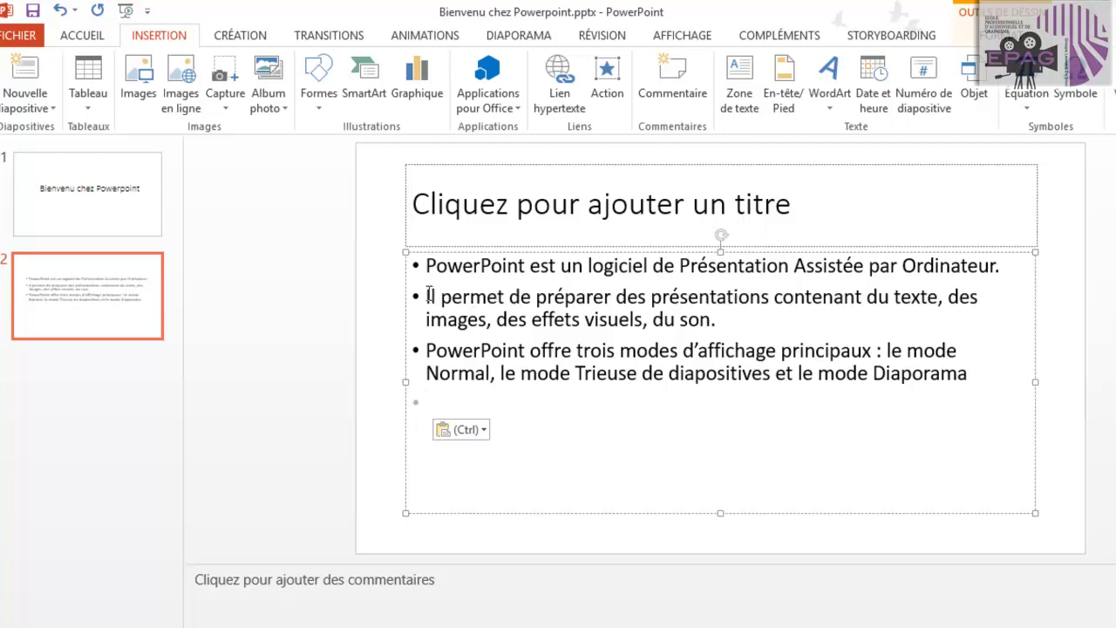
drag(428, 296, 992, 379)
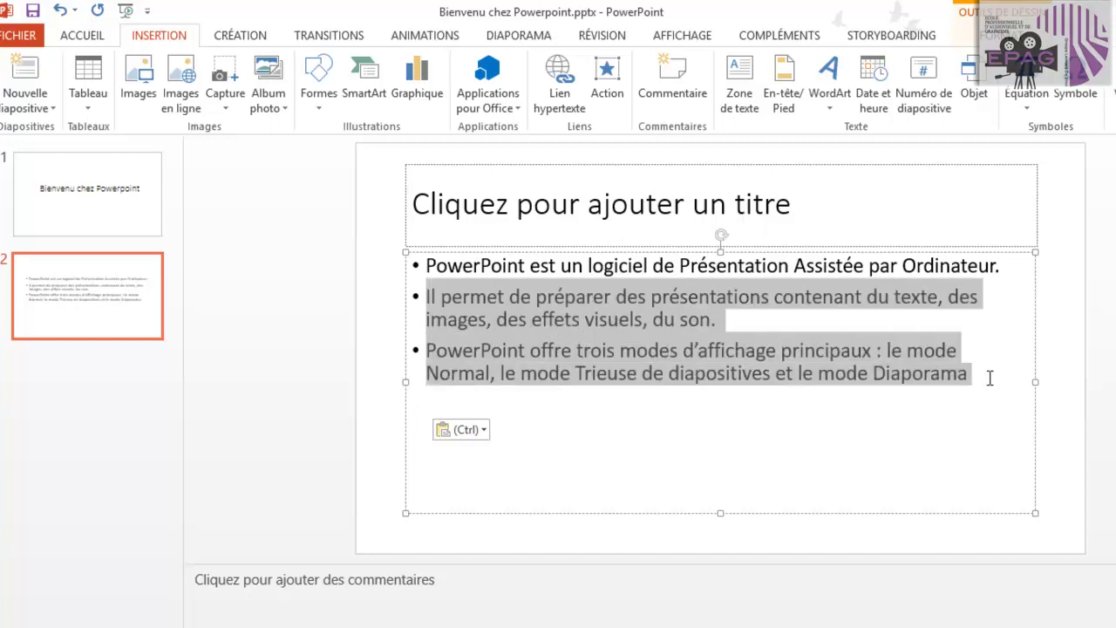
right_click(641, 311)
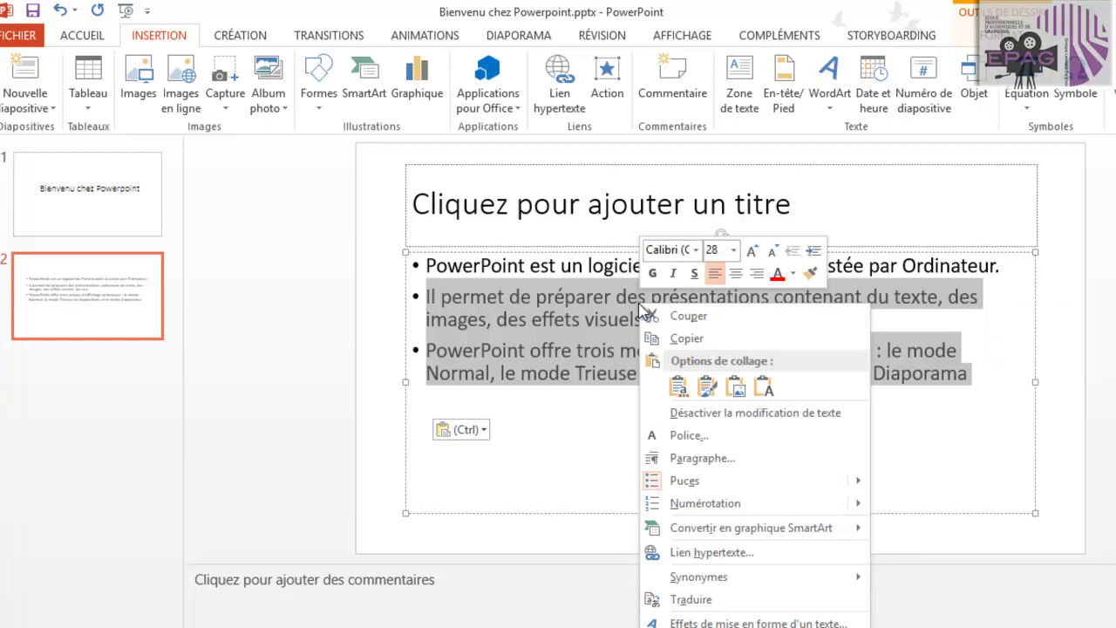
click(685, 316)
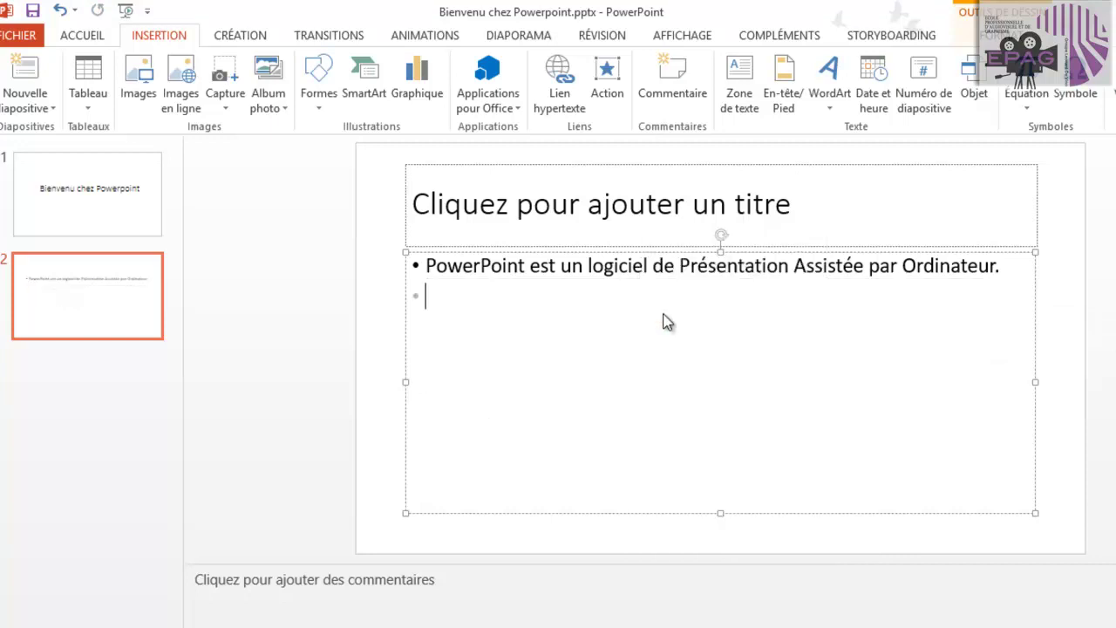
click(90, 399)
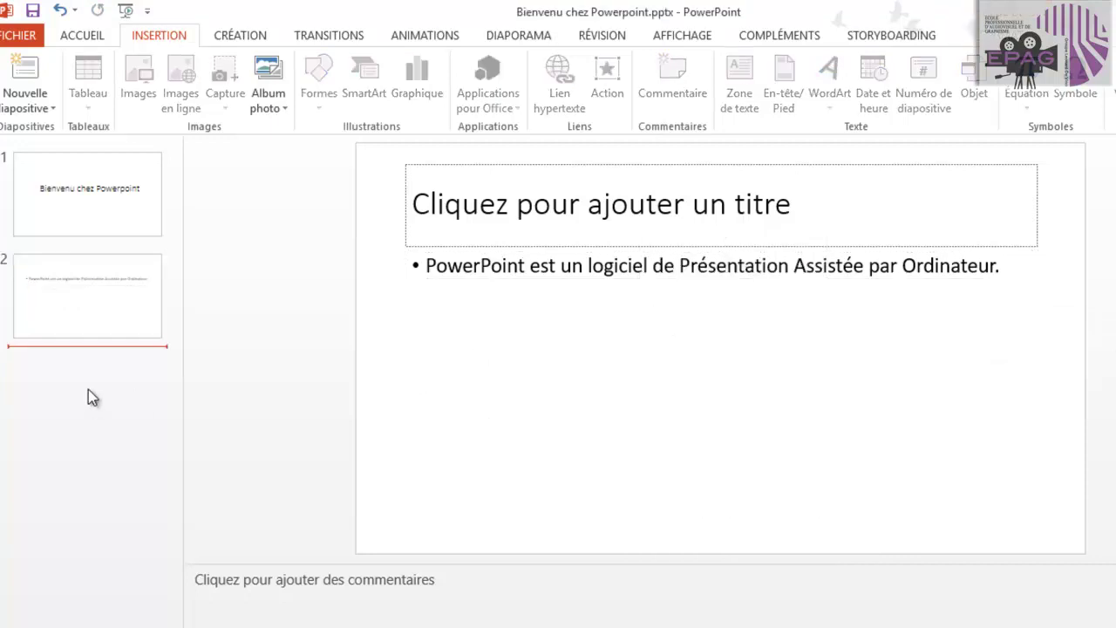
key(Return)
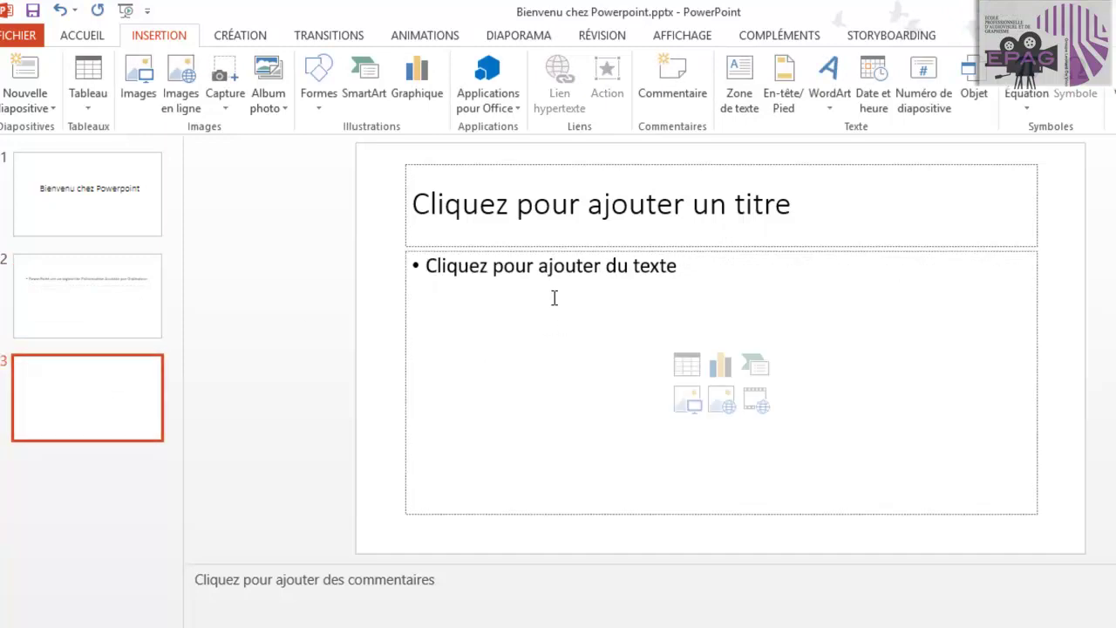
click(554, 298)
right_click(554, 298)
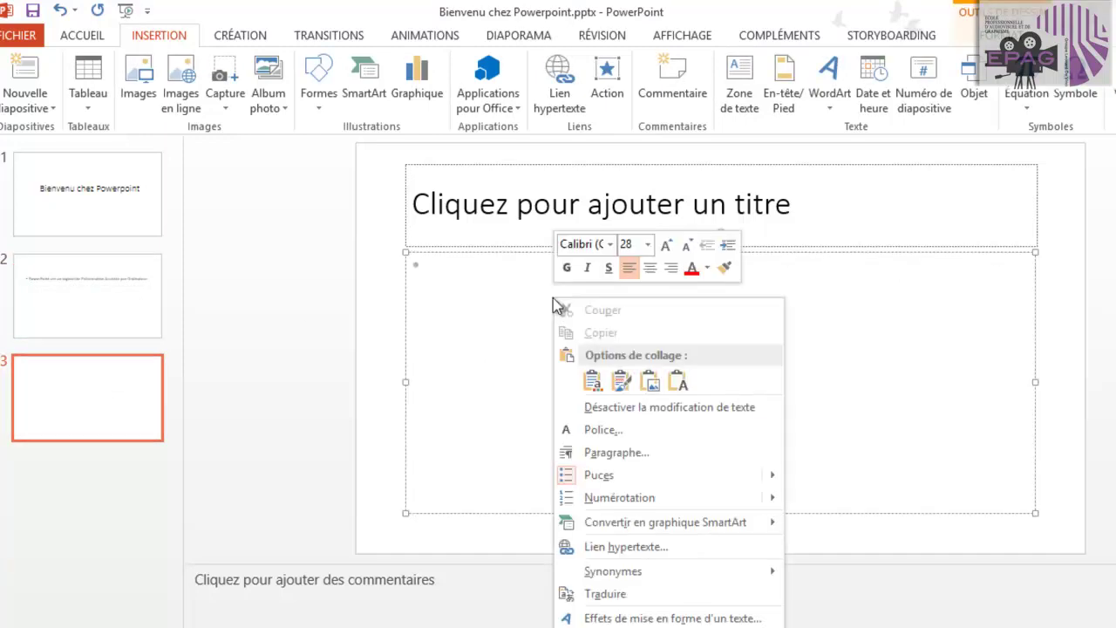
click(587, 377)
Move slide 3's last bullet onto a new slide 4, then go back to slide 2.
key(Up)
key(Up)
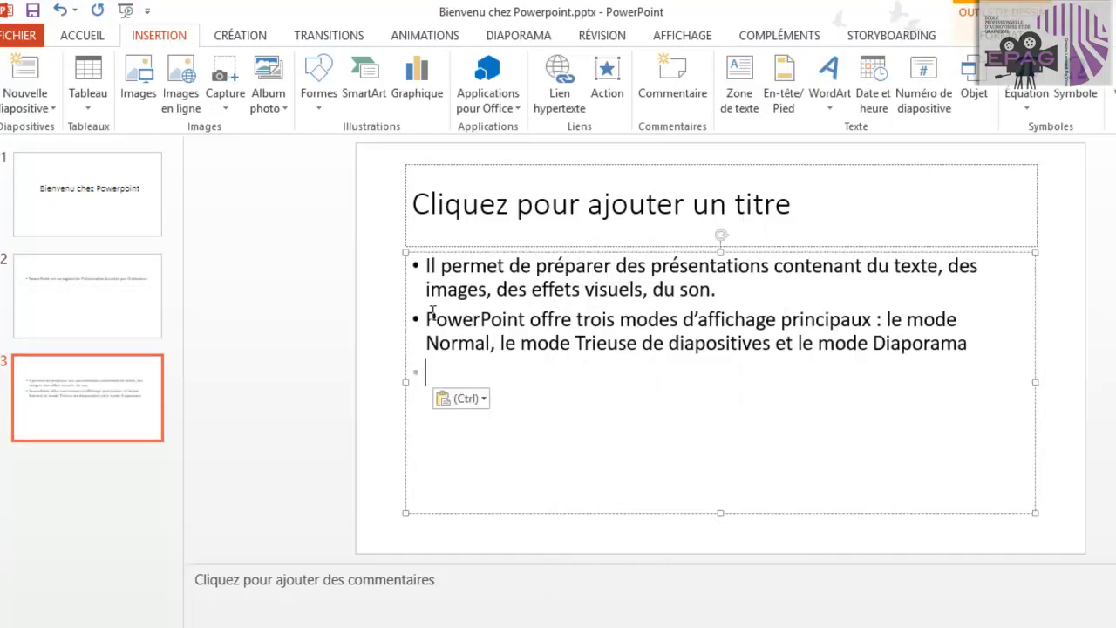
shift+click(880, 407)
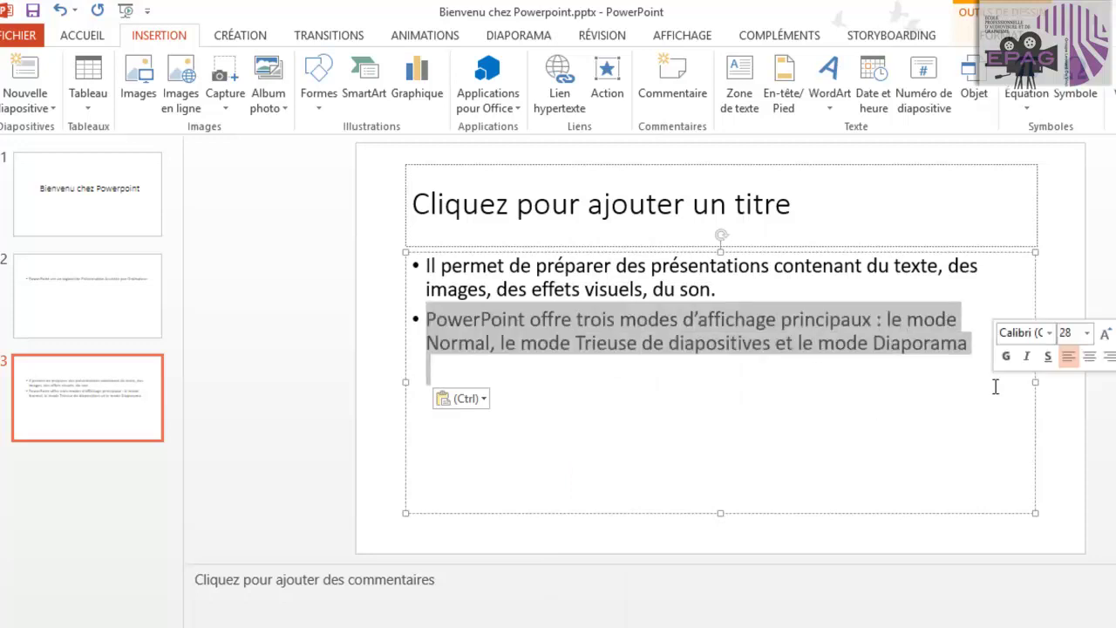
right_click(760, 337)
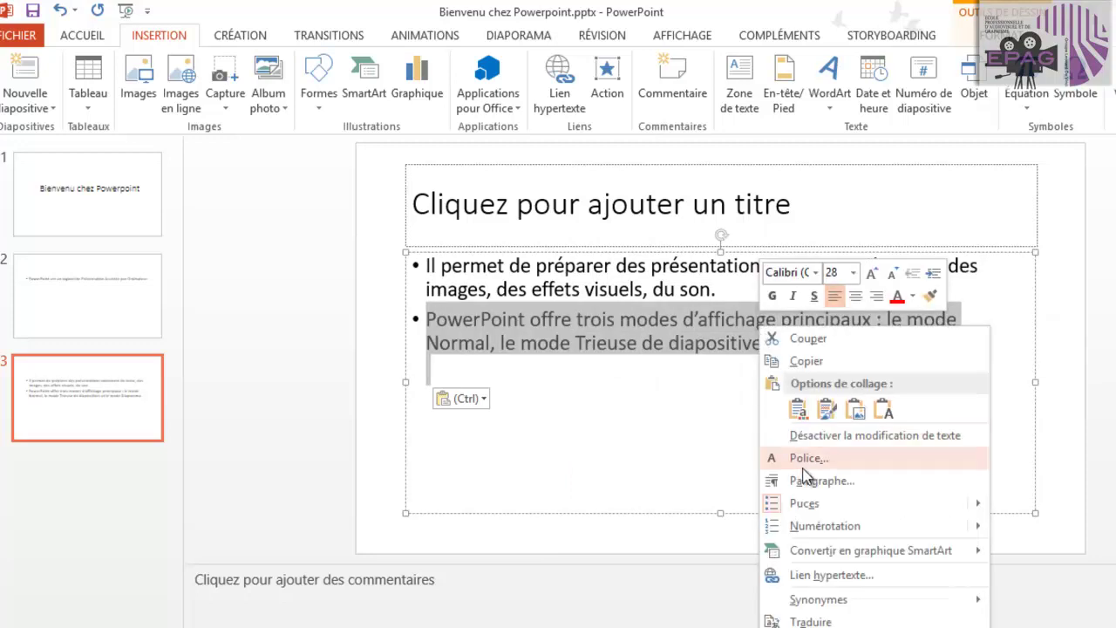
click(833, 340)
click(123, 468)
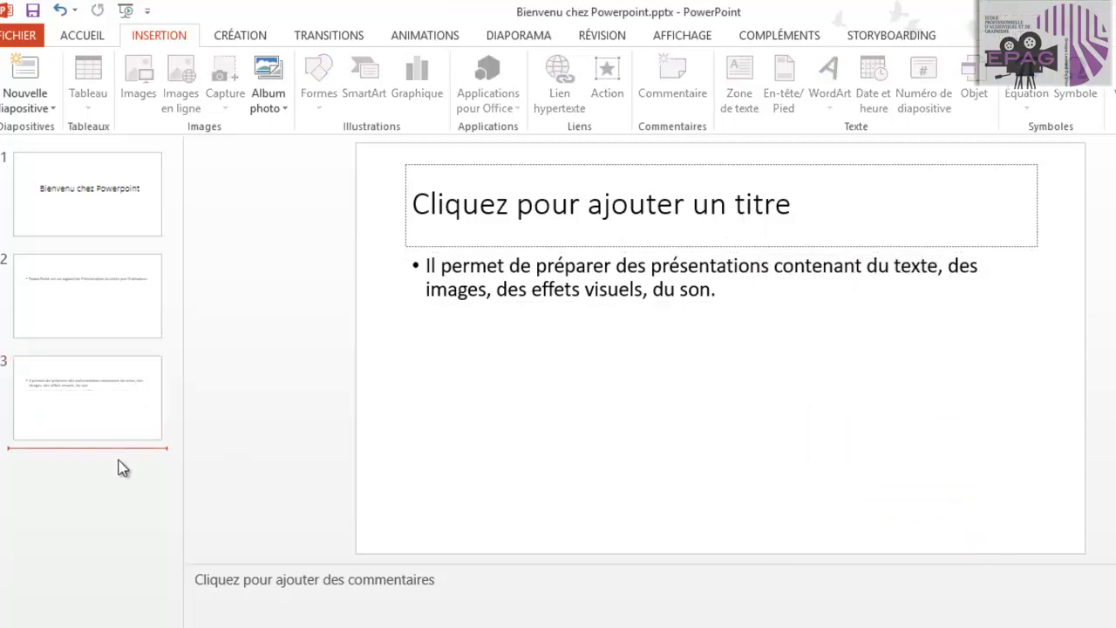
key(Return)
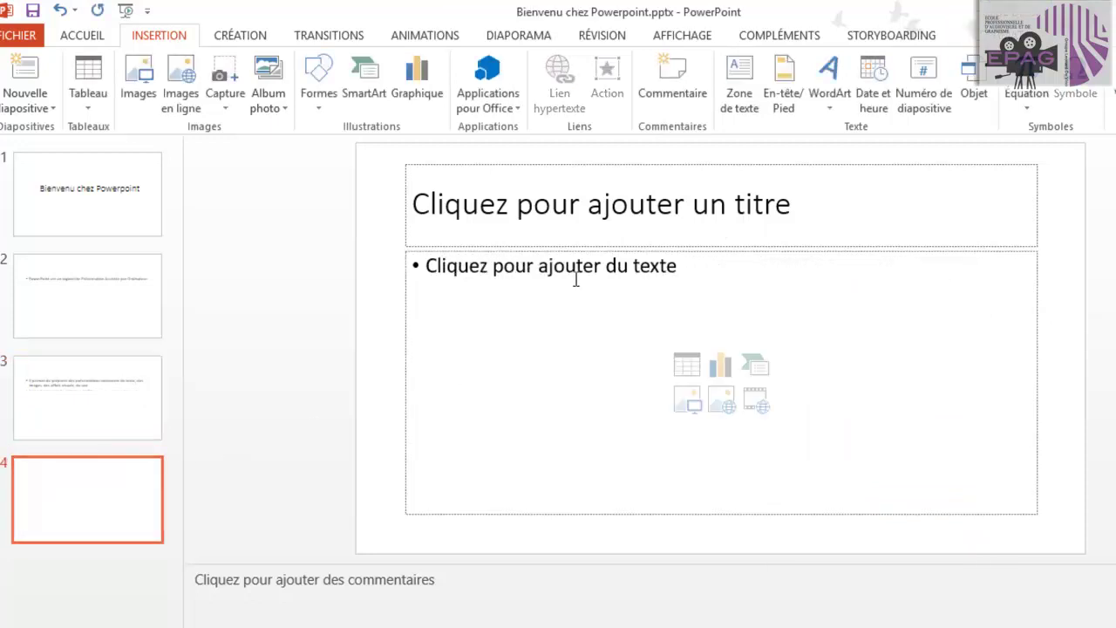
right_click(576, 279)
click(626, 368)
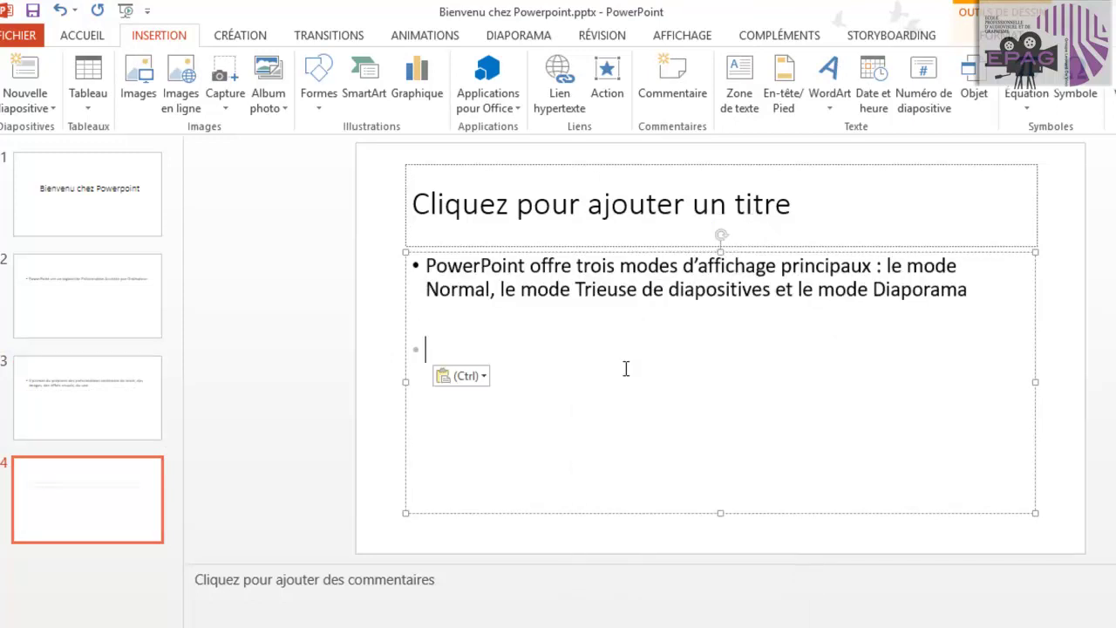
click(66, 281)
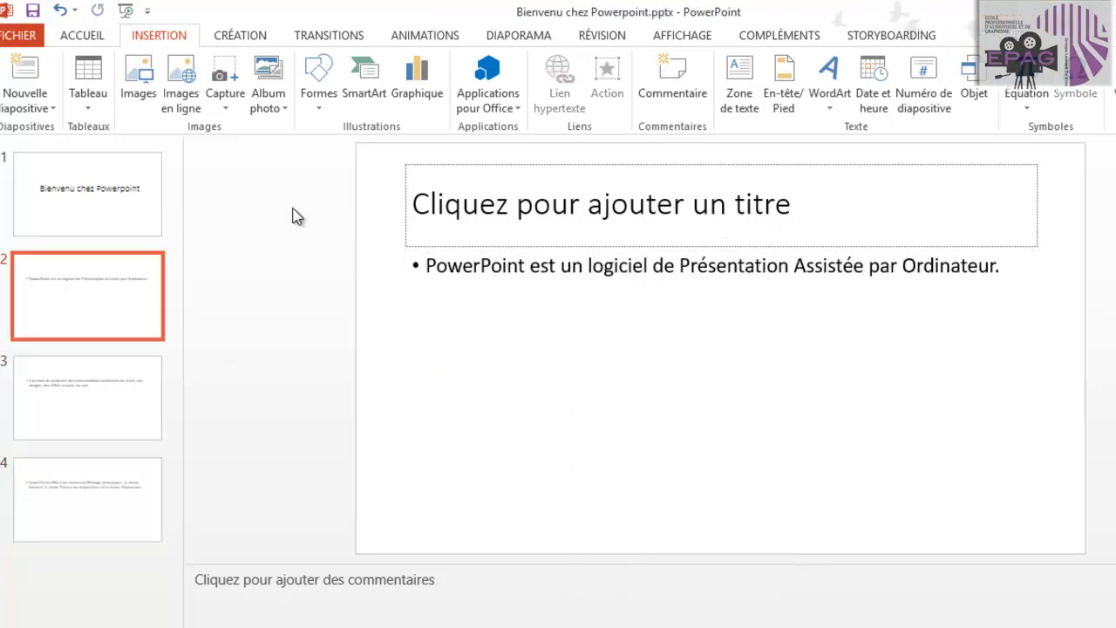
Title slide 2 'Powerpoint' and slide 3 'Powerpoint (suite)'.
click(489, 214)
text(Powerpoint)
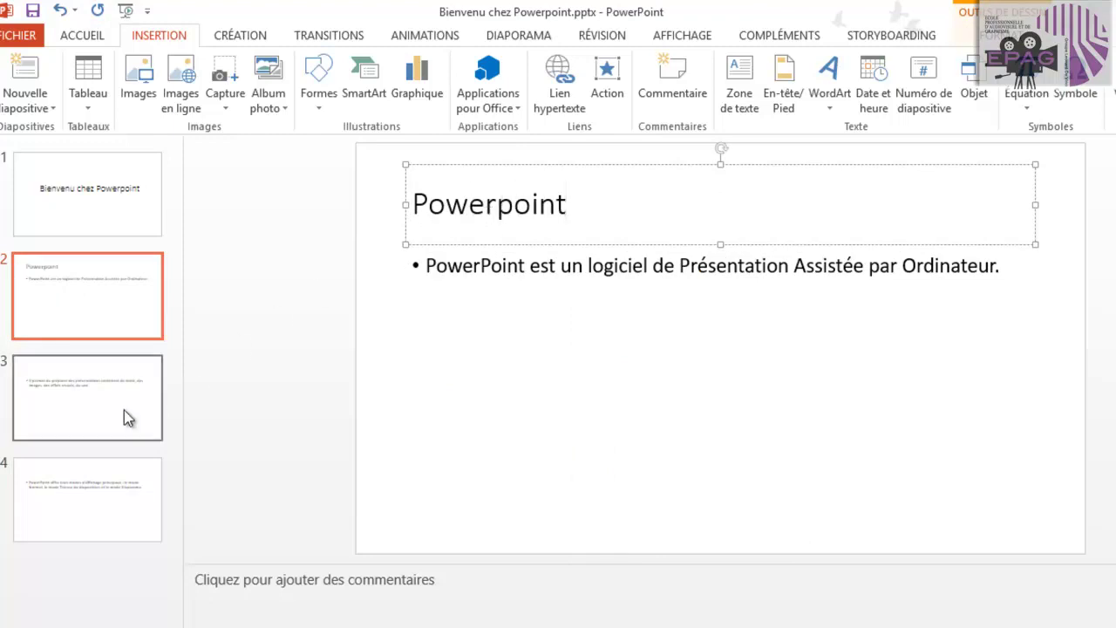
click(124, 410)
text(Powerpoint (suite))
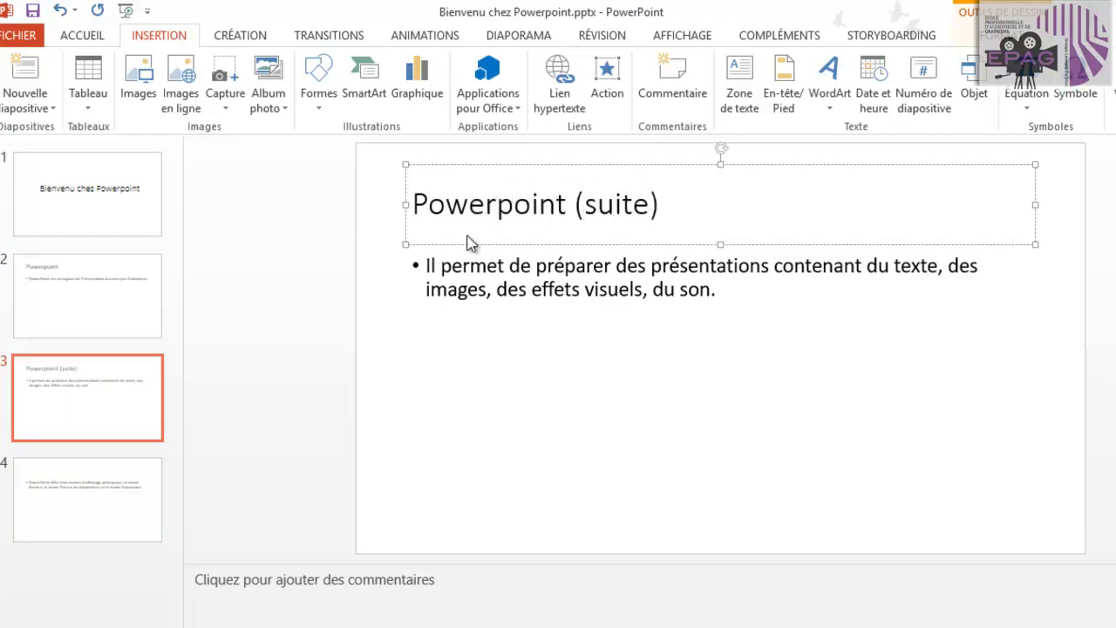
Title slide 4 'Powerpoint (fin)'.
click(66, 510)
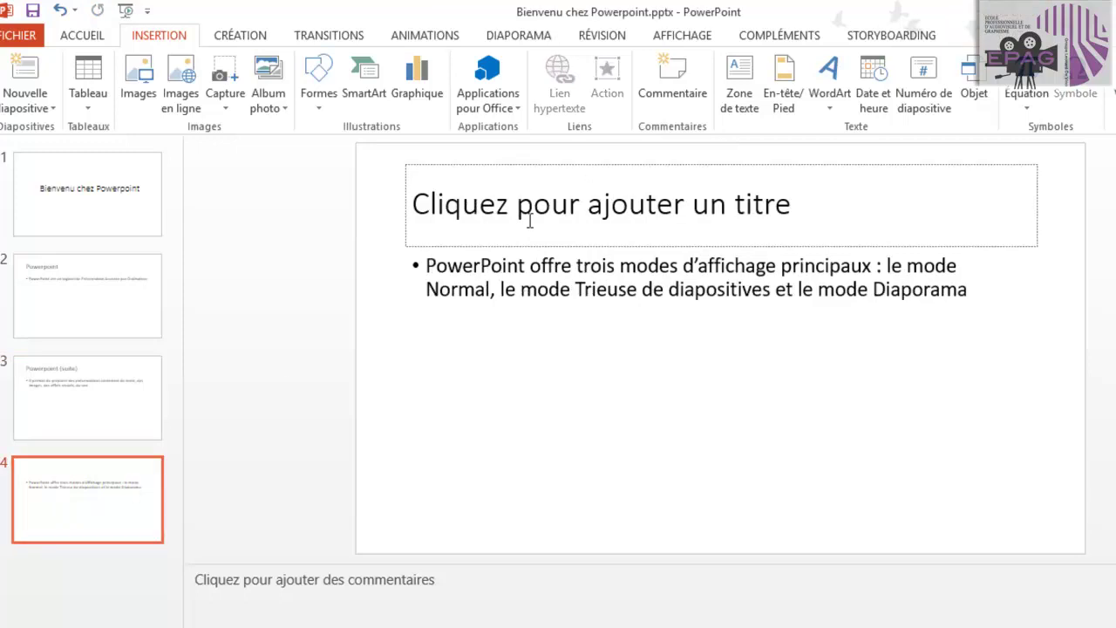
click(529, 221)
text(Powr)
key(BackSpace)
text(erpoint )
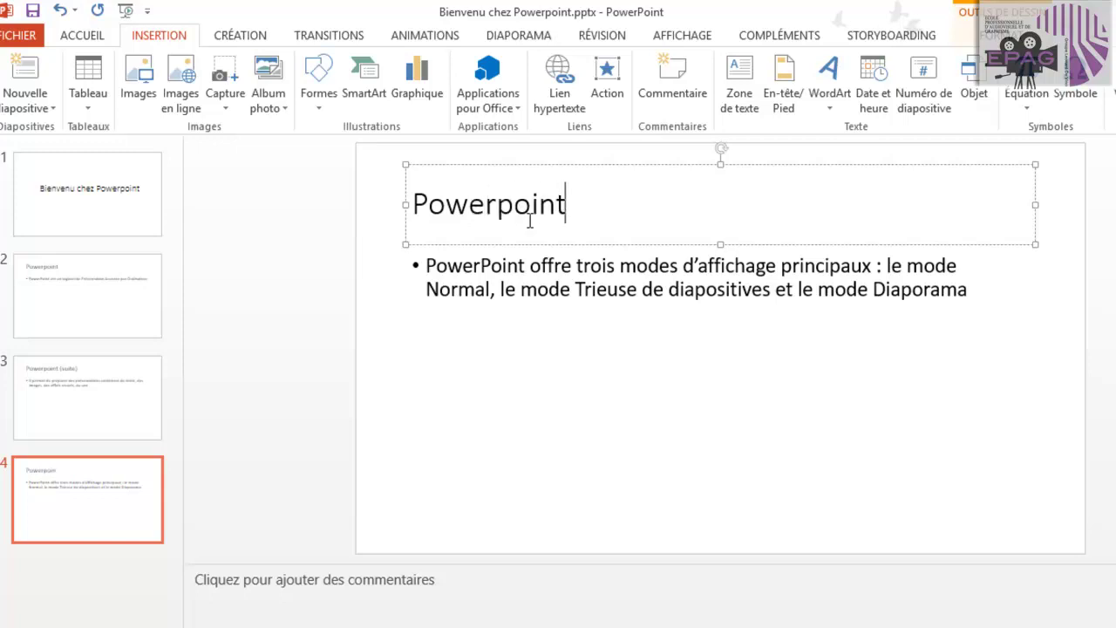
text(f)
key(BackSpace)
text((fin))
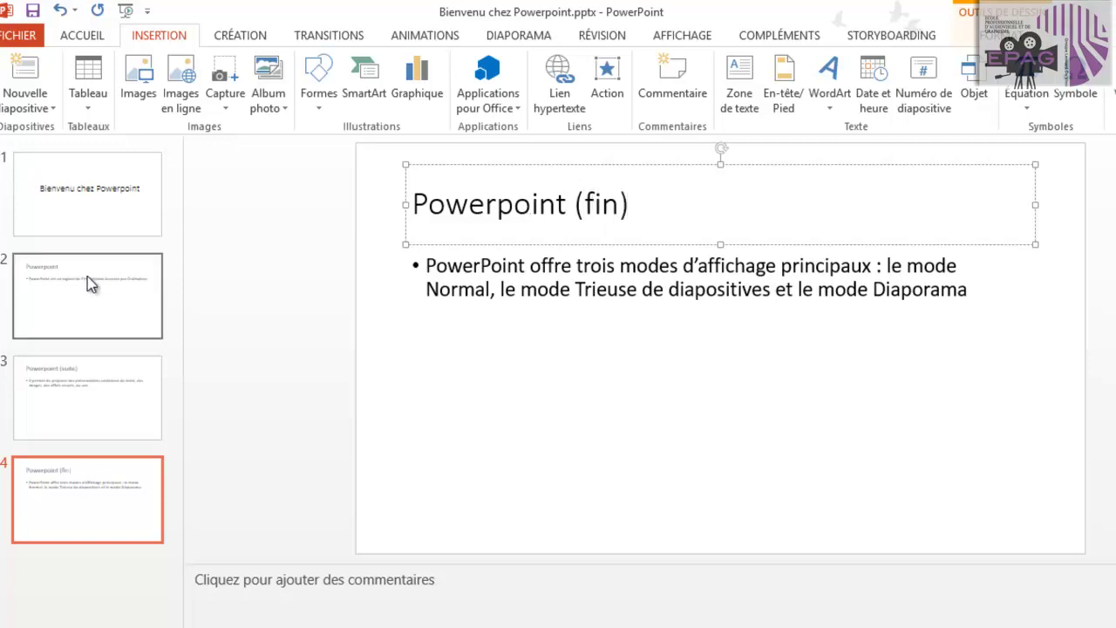
Review slides 1 to 3 and return to the title slide.
click(118, 218)
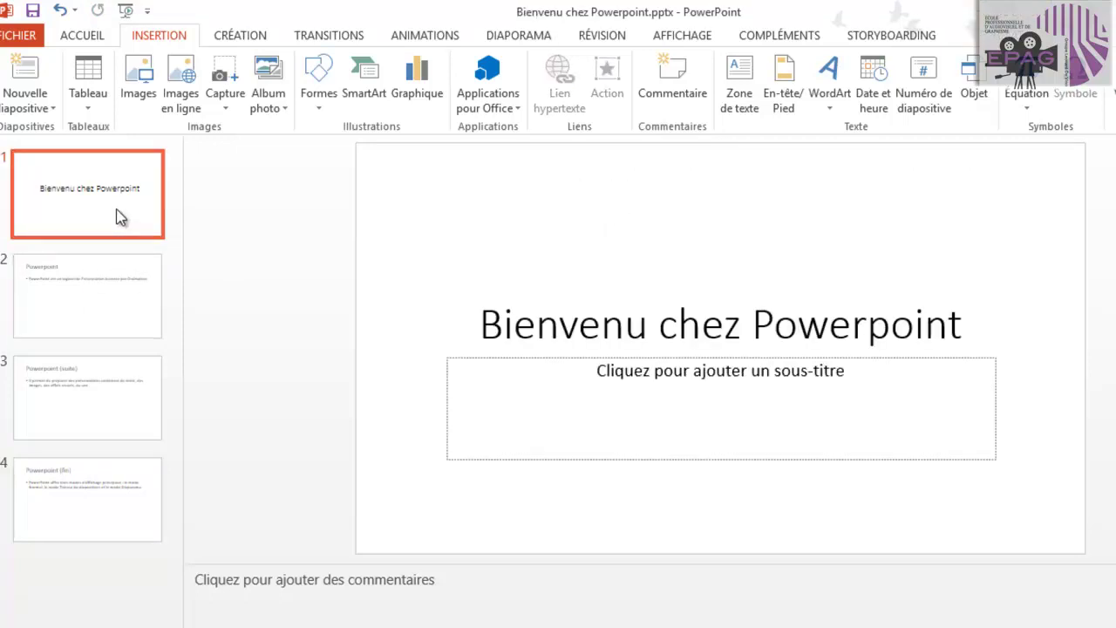
click(104, 313)
click(77, 400)
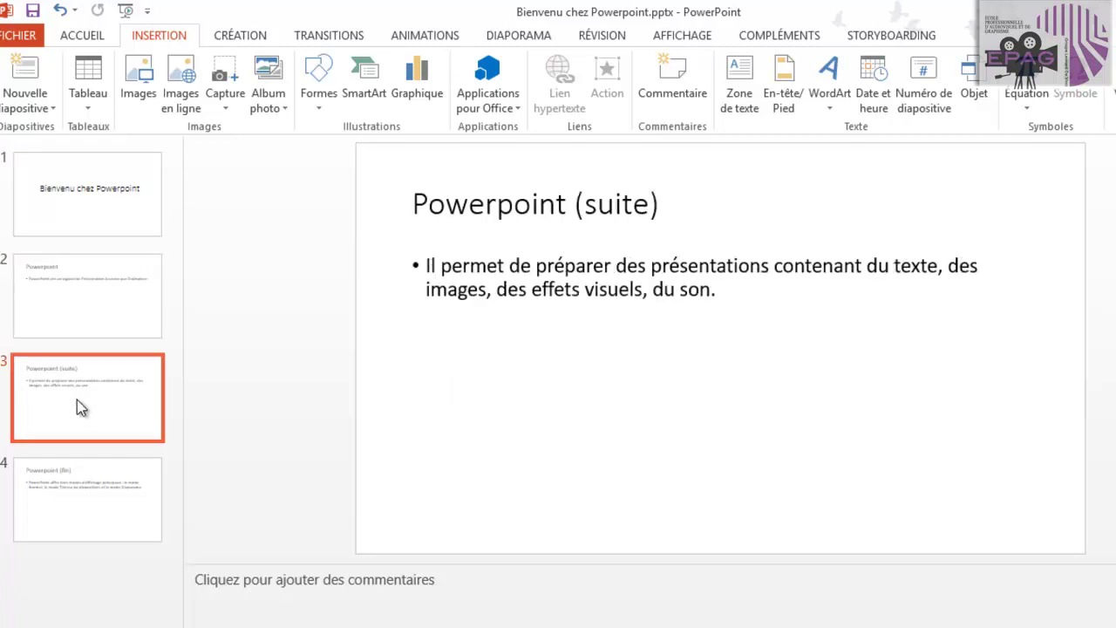
drag(122, 217, 88, 344)
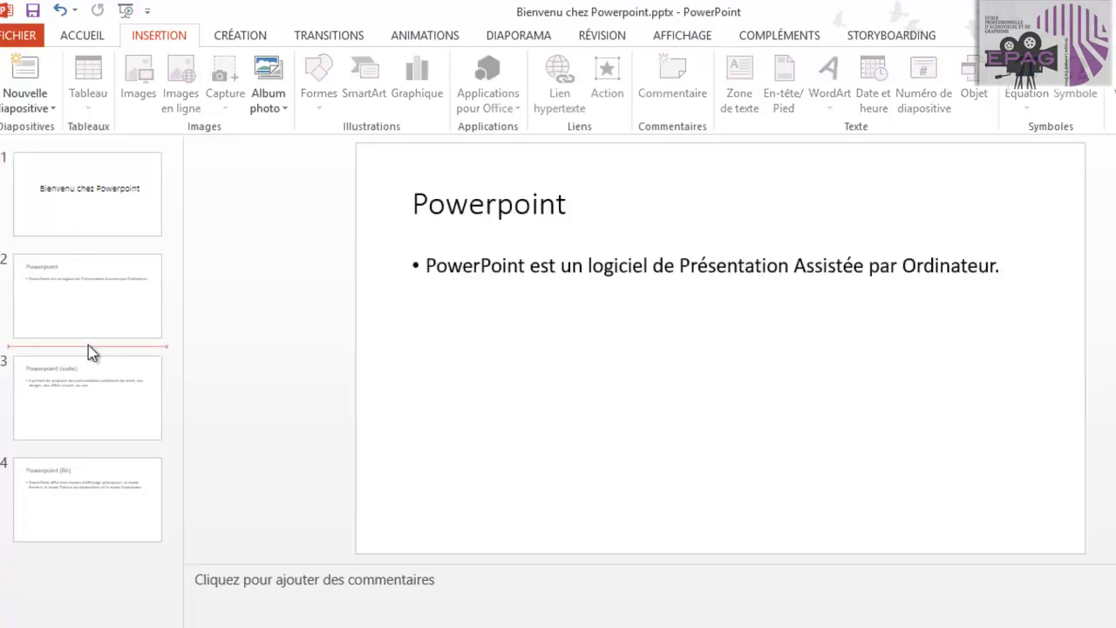
click(75, 419)
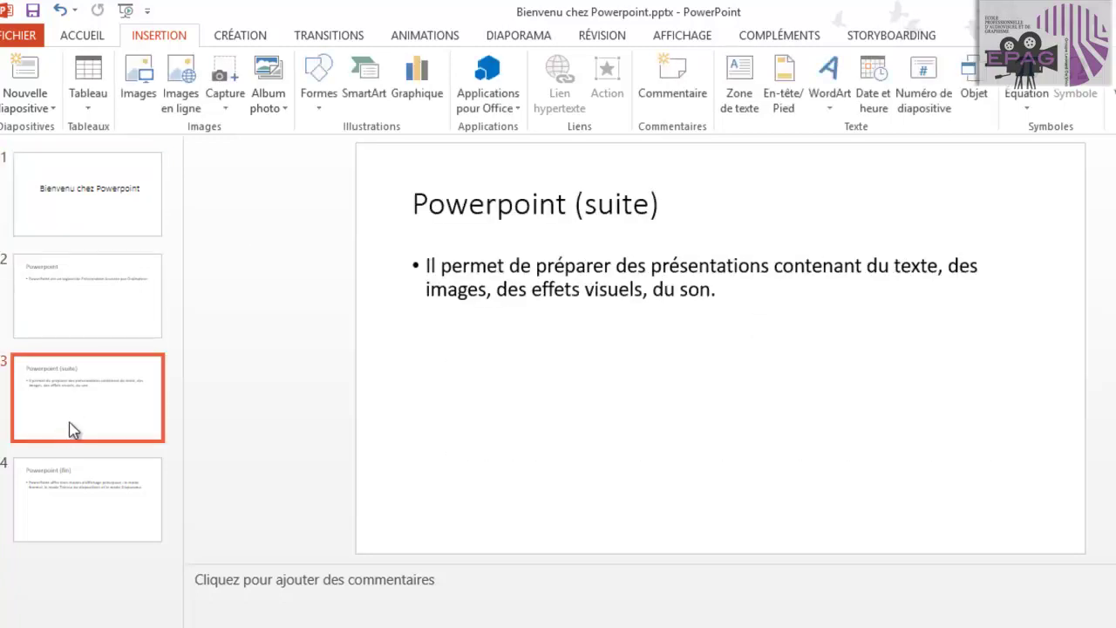
click(136, 224)
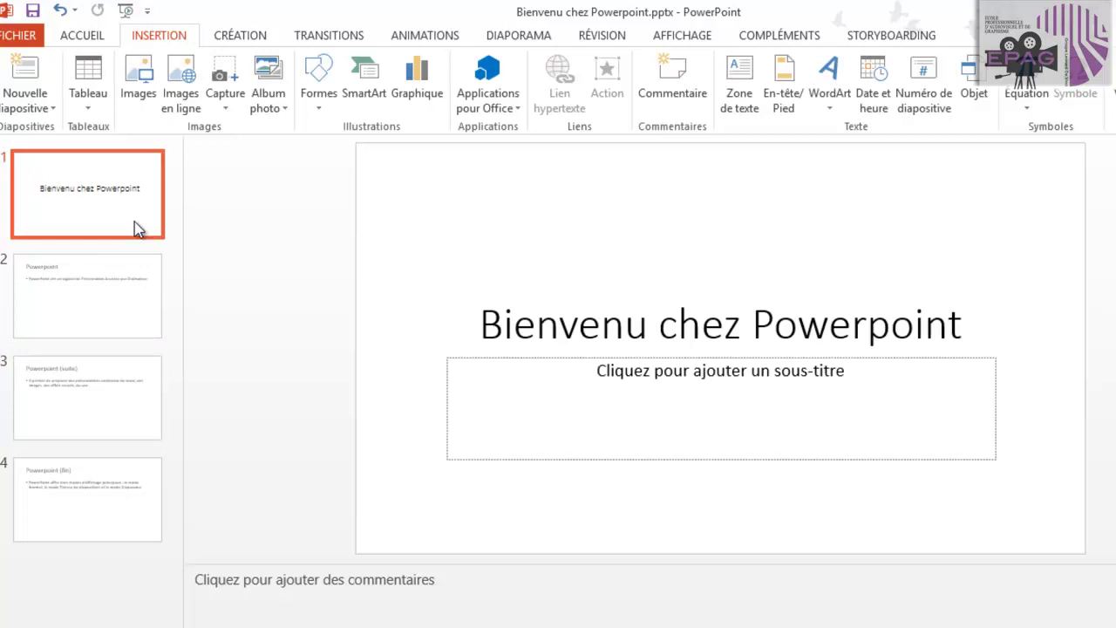
Apply the green design theme to all slides from the Création tab.
click(240, 37)
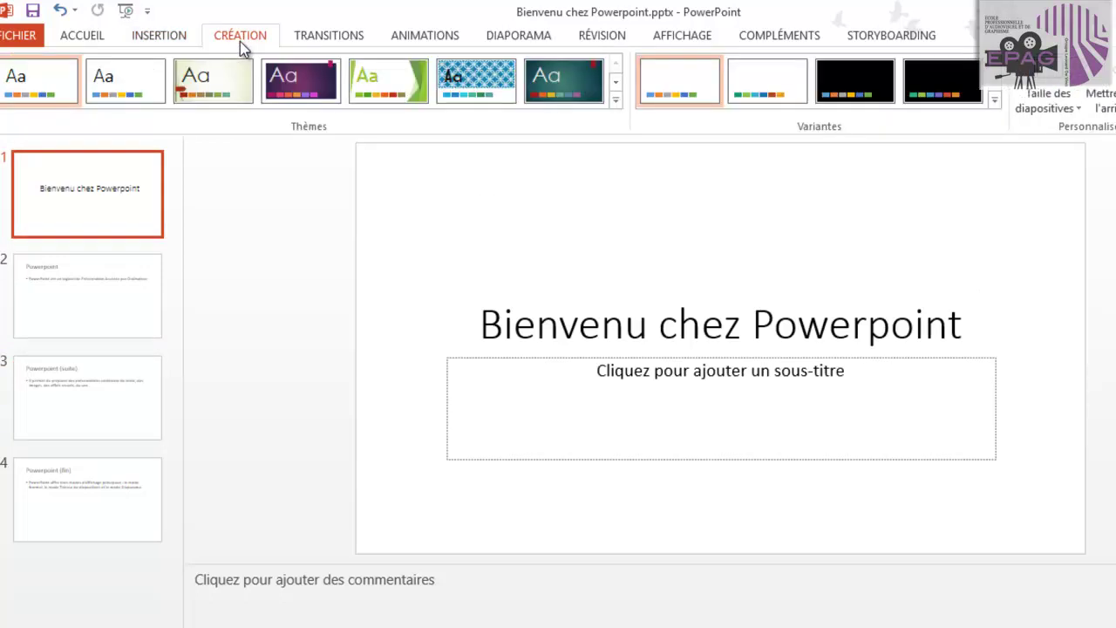
click(615, 101)
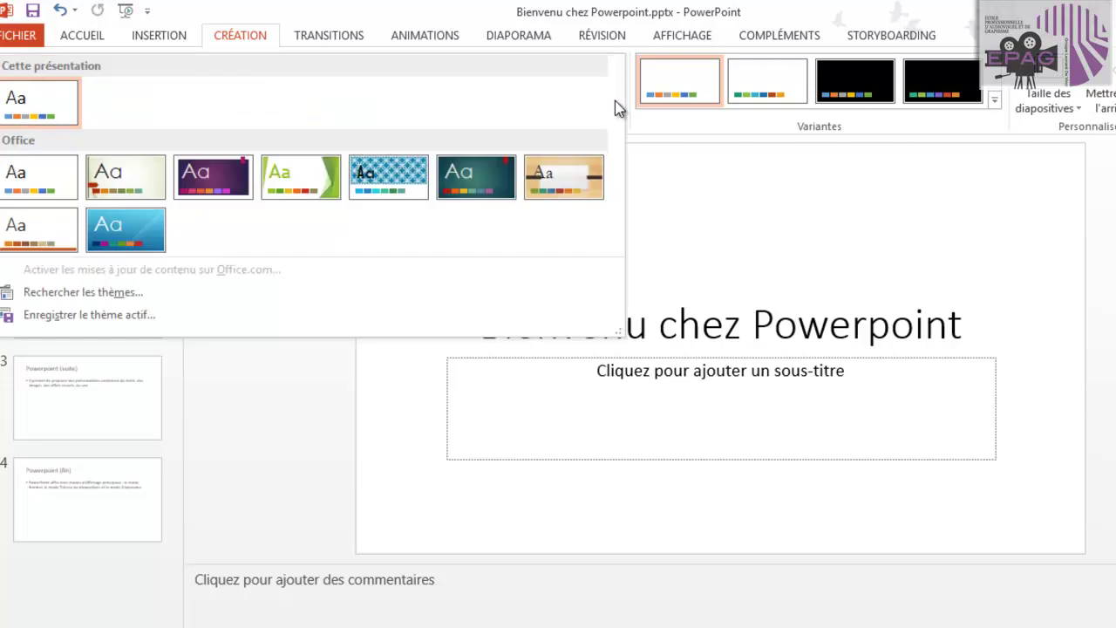
click(742, 131)
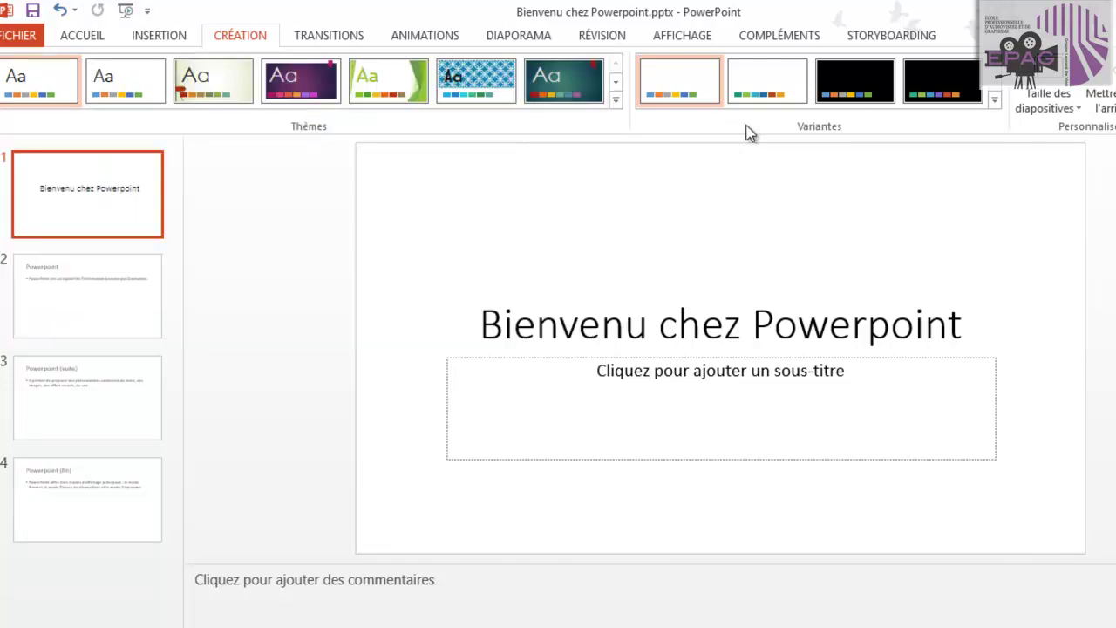
click(995, 103)
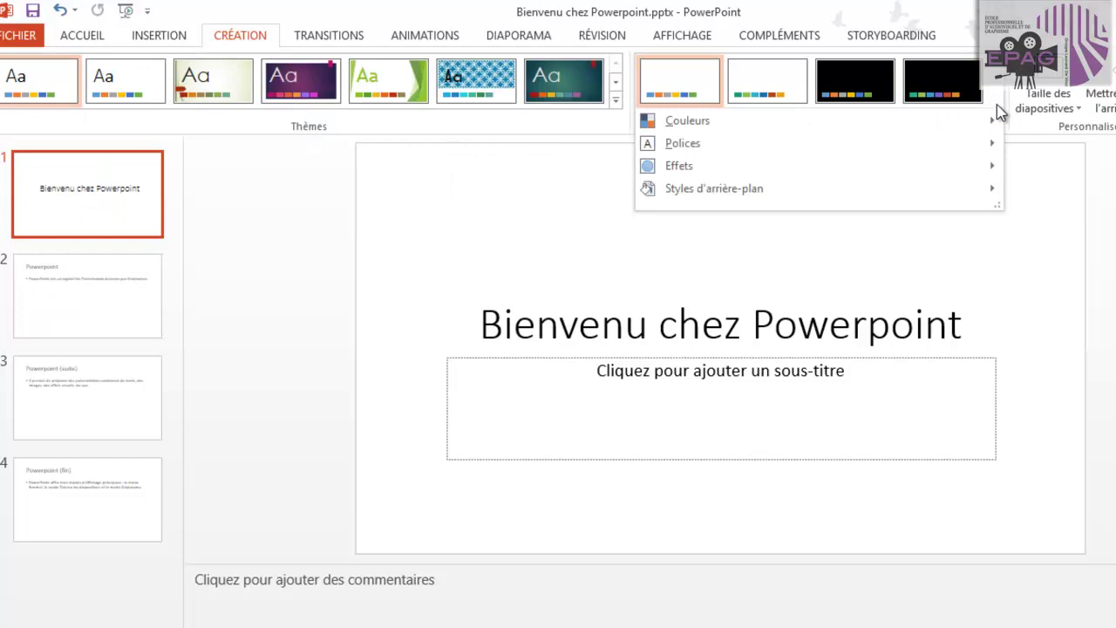
click(205, 86)
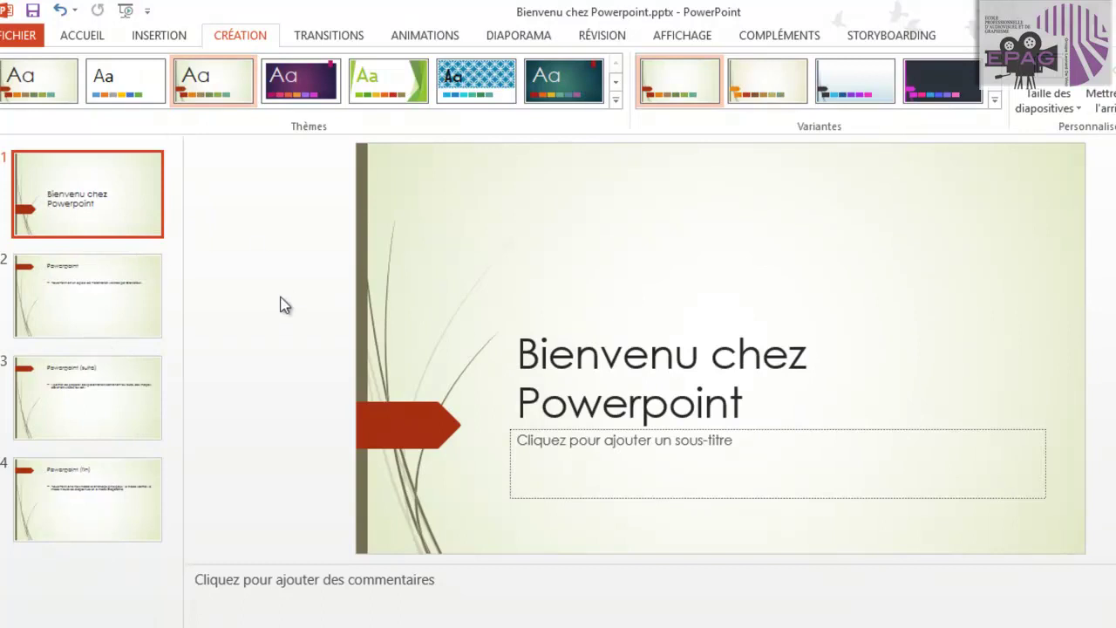
click(615, 101)
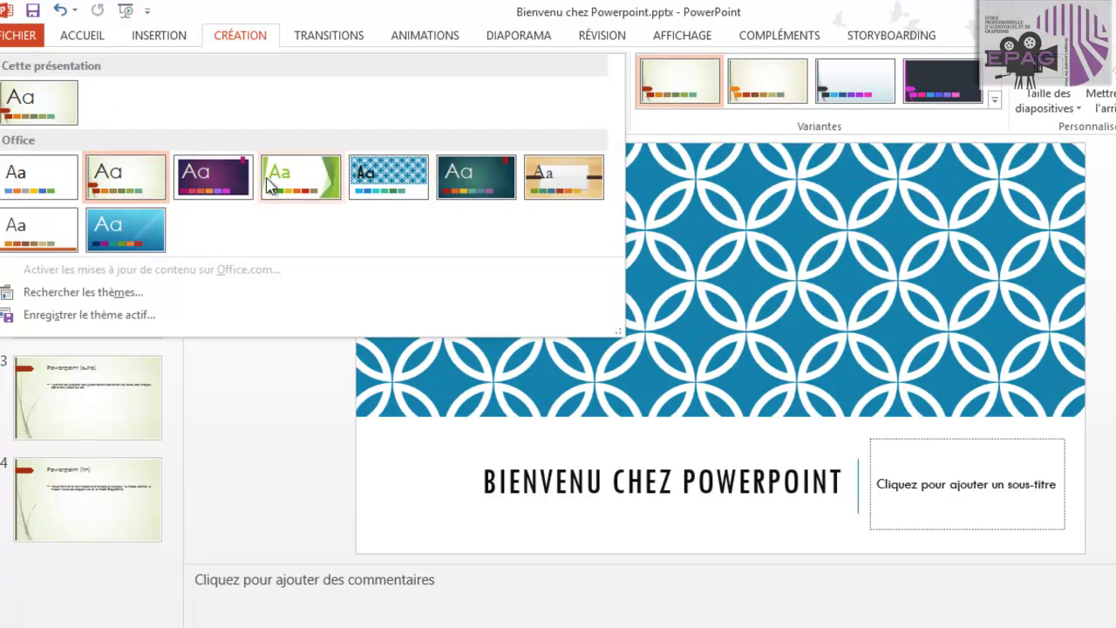
click(287, 183)
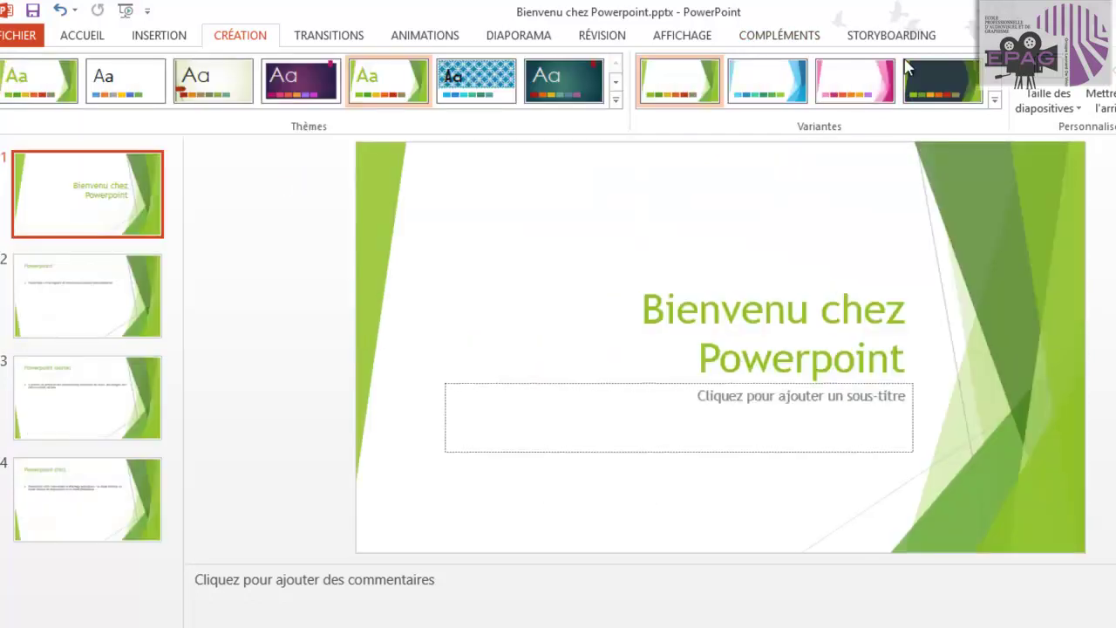
Choose the dark-green colour variant and widen the title box so the title fits one line.
click(860, 82)
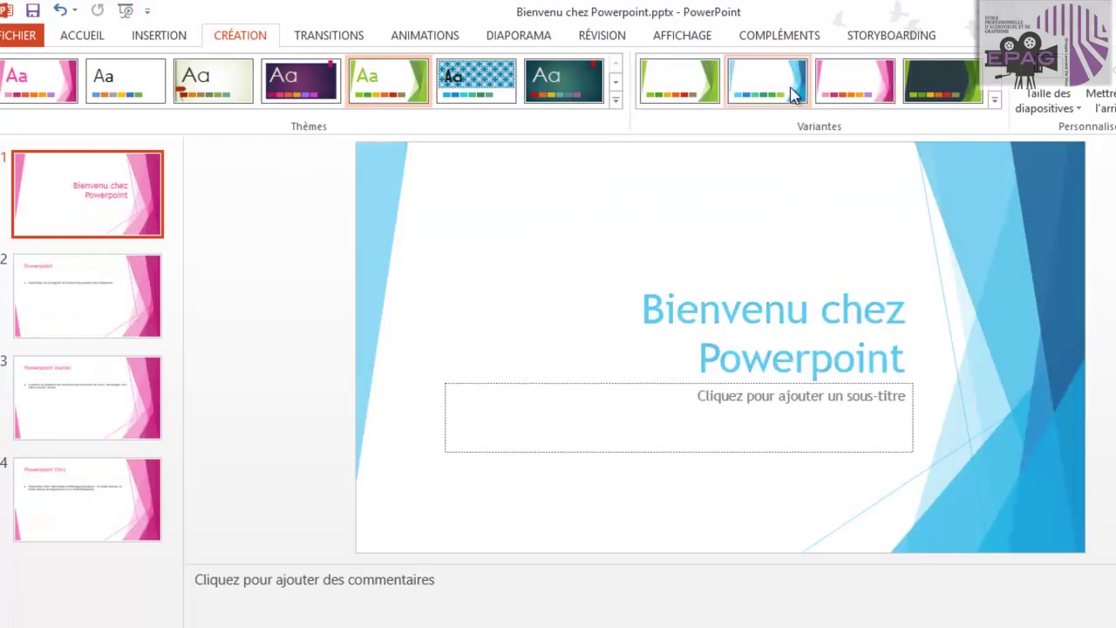
click(792, 87)
click(679, 82)
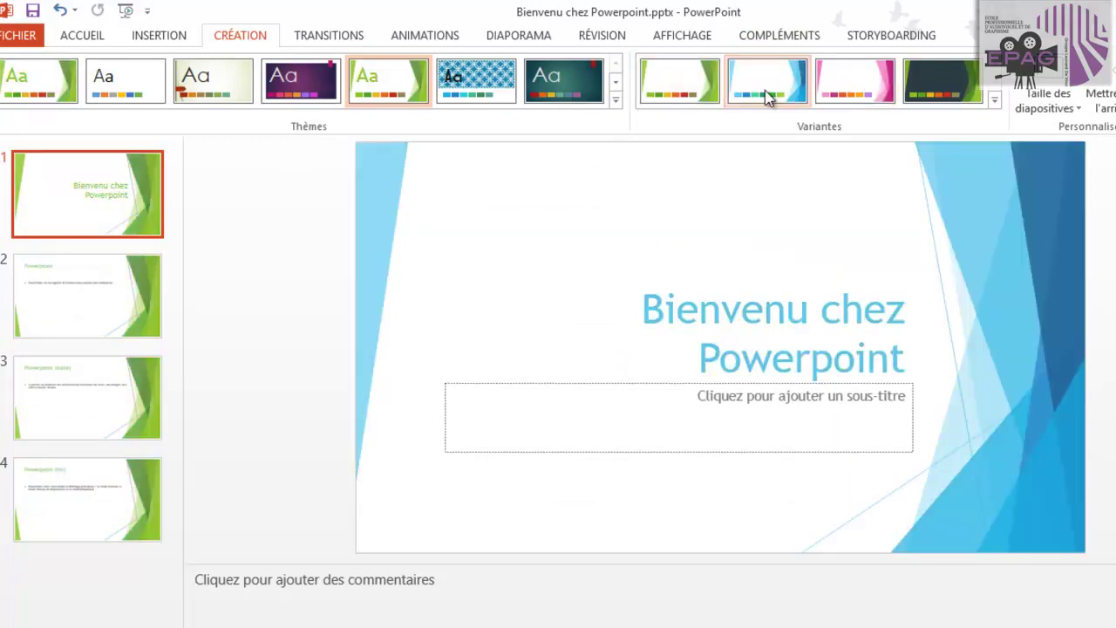
click(765, 90)
click(926, 95)
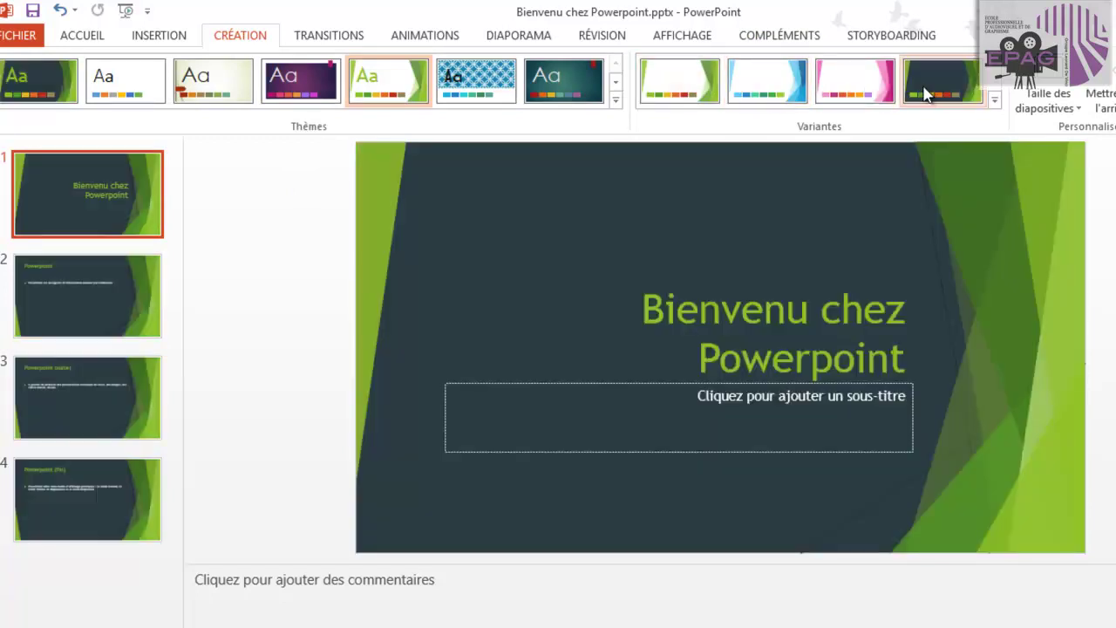
click(677, 312)
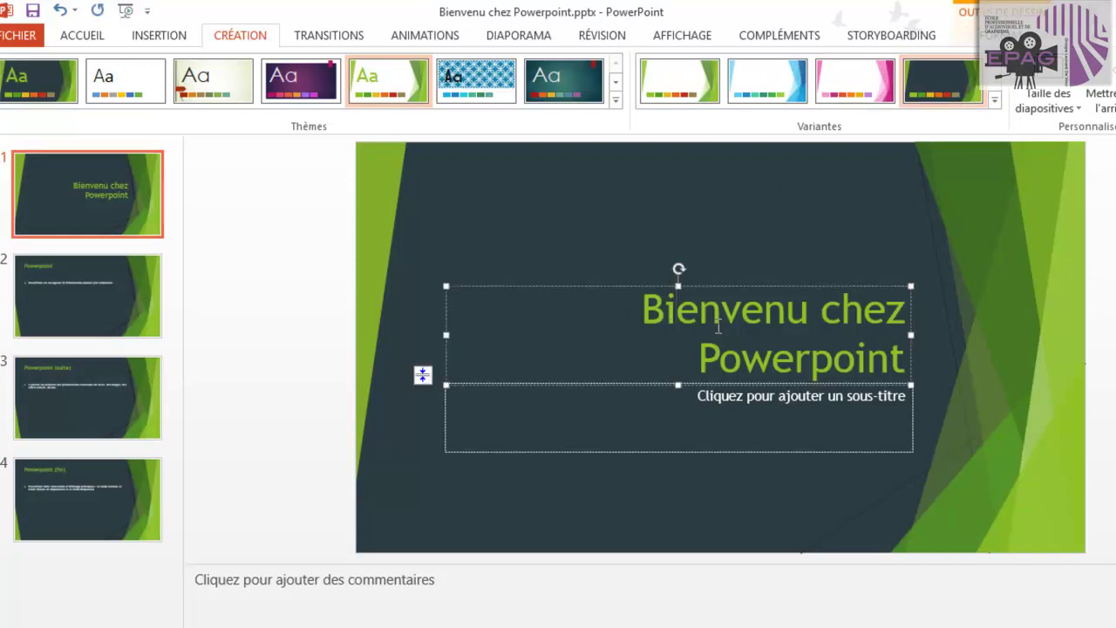
drag(446, 335, 403, 295)
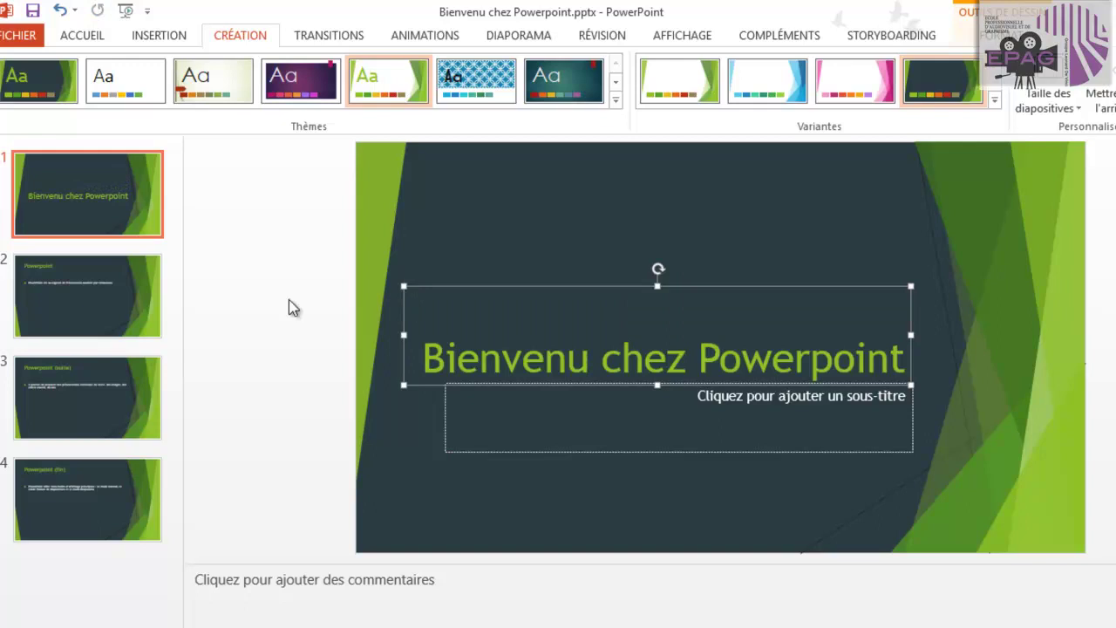
Insert logoPowerpoint.png on the title slide, move it below the title, and copy it.
click(235, 353)
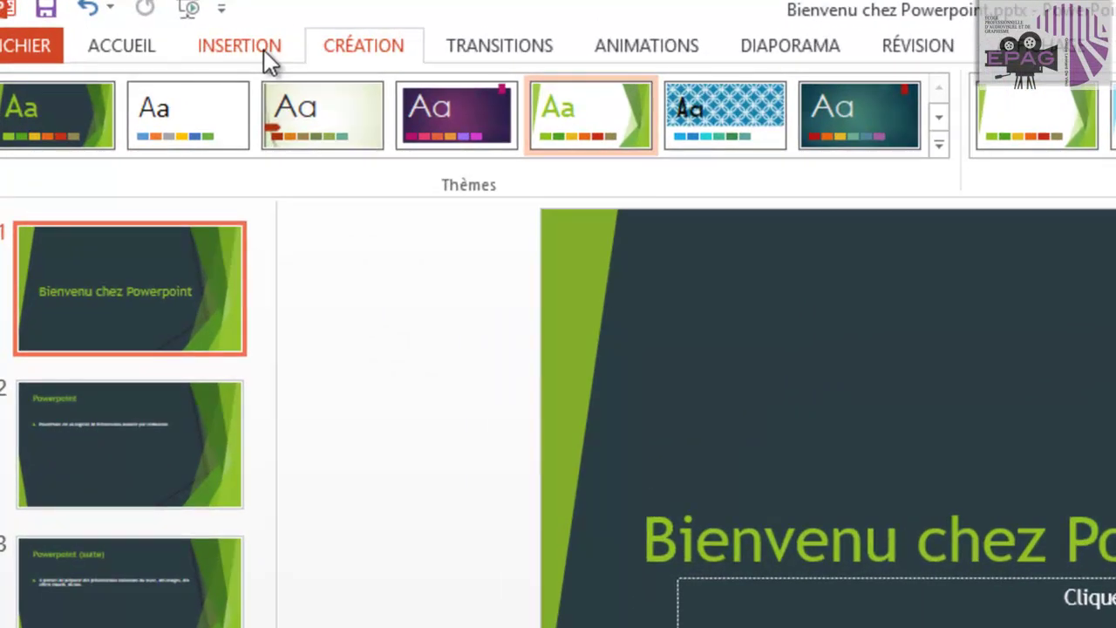
click(238, 47)
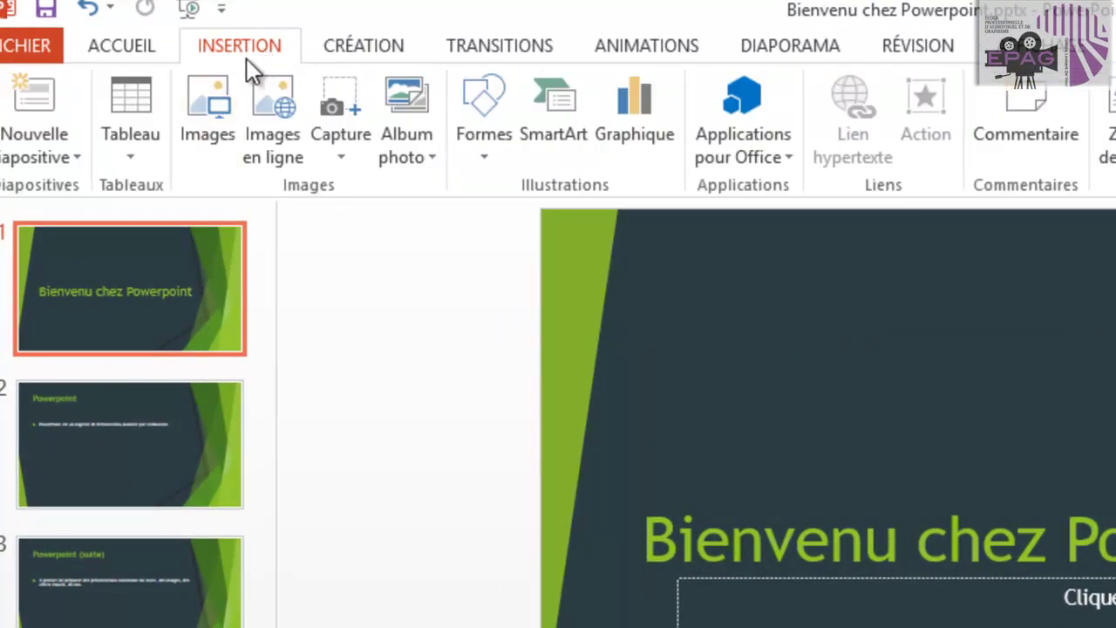
click(219, 106)
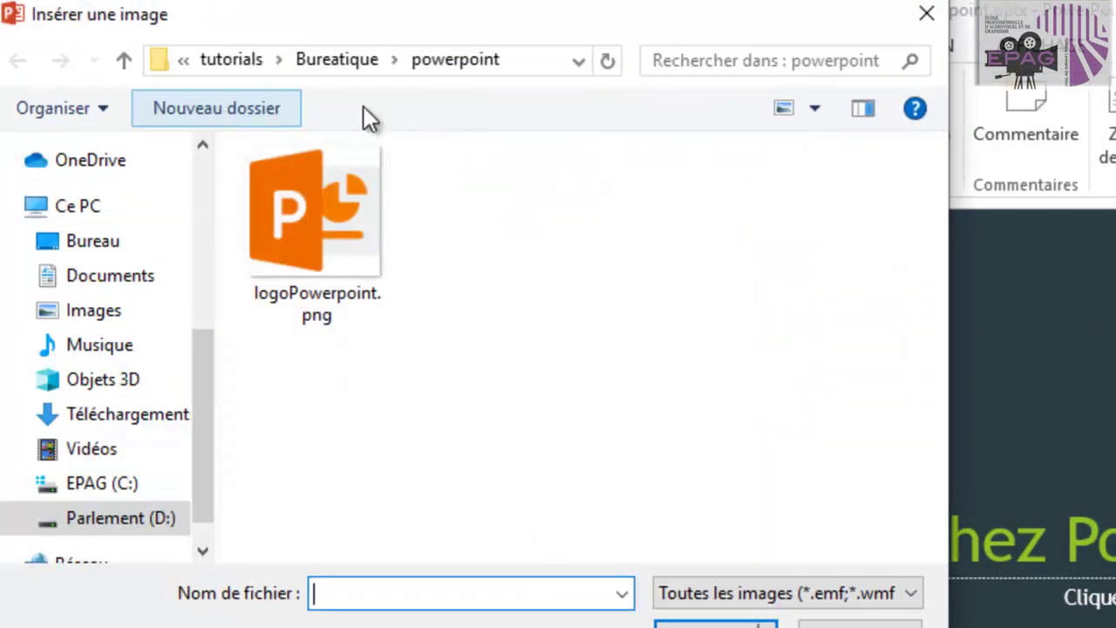
click(315, 234)
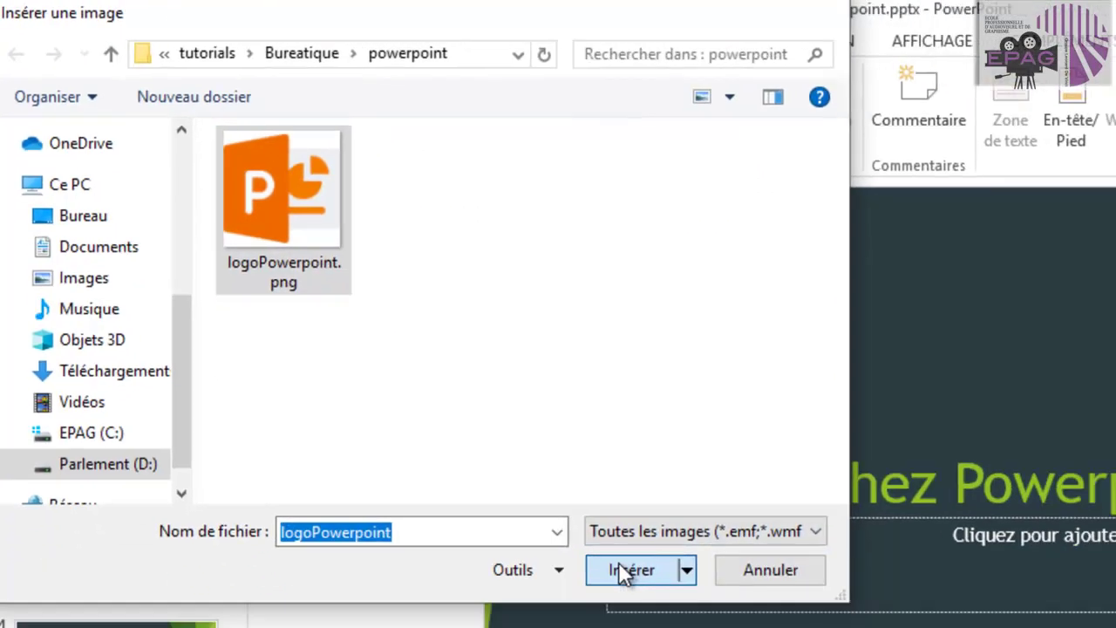
click(619, 563)
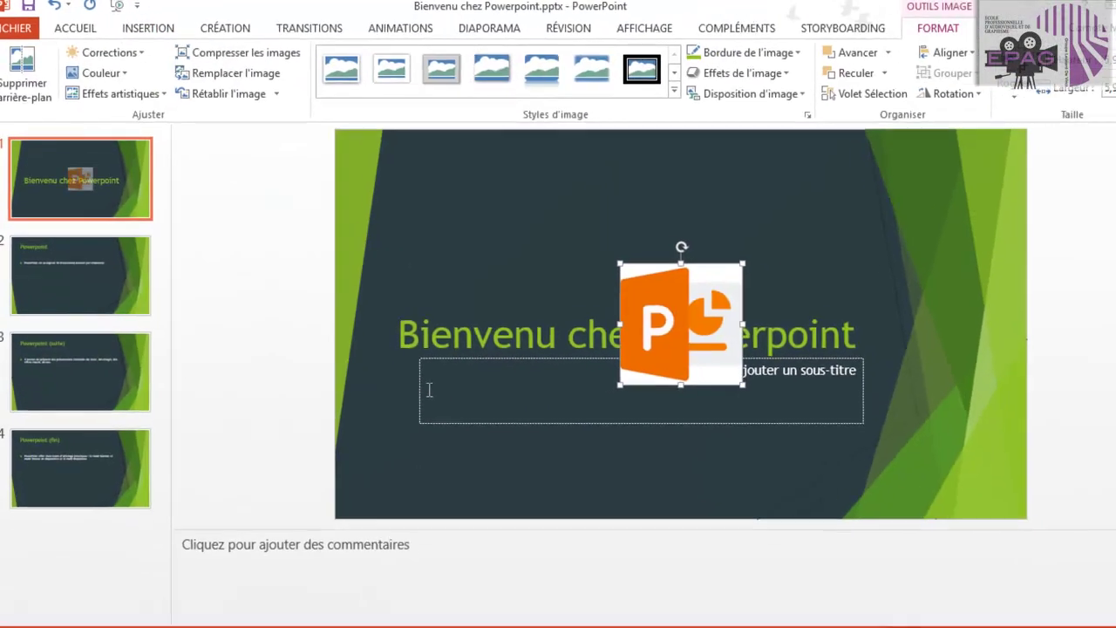
mouse_move(650, 312)
mouse_down()
mouse_move(606, 433)
mouse_move(605, 419)
mouse_up()
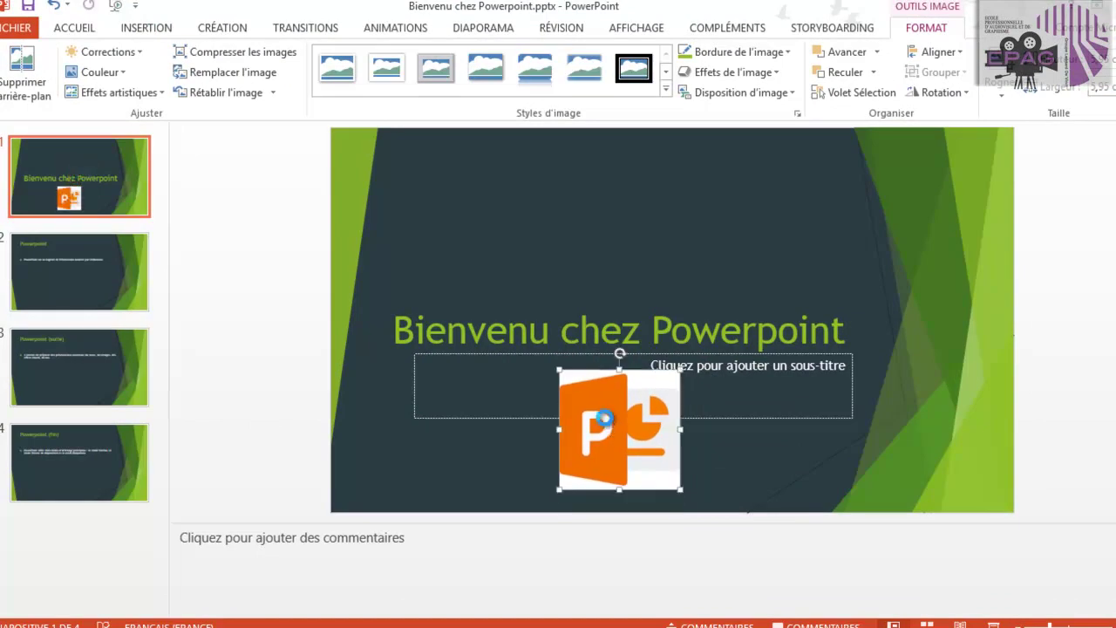
right_click(605, 419)
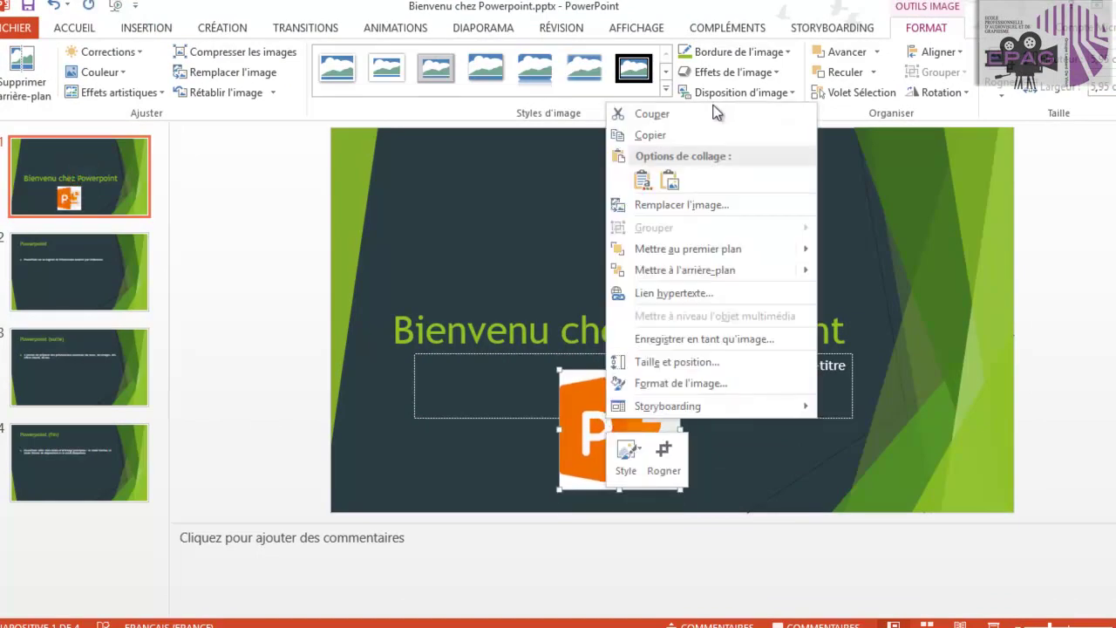
click(692, 136)
Paste the logo onto slides 2, 3 and 4, undoing the extra copy on slide 3.
click(126, 262)
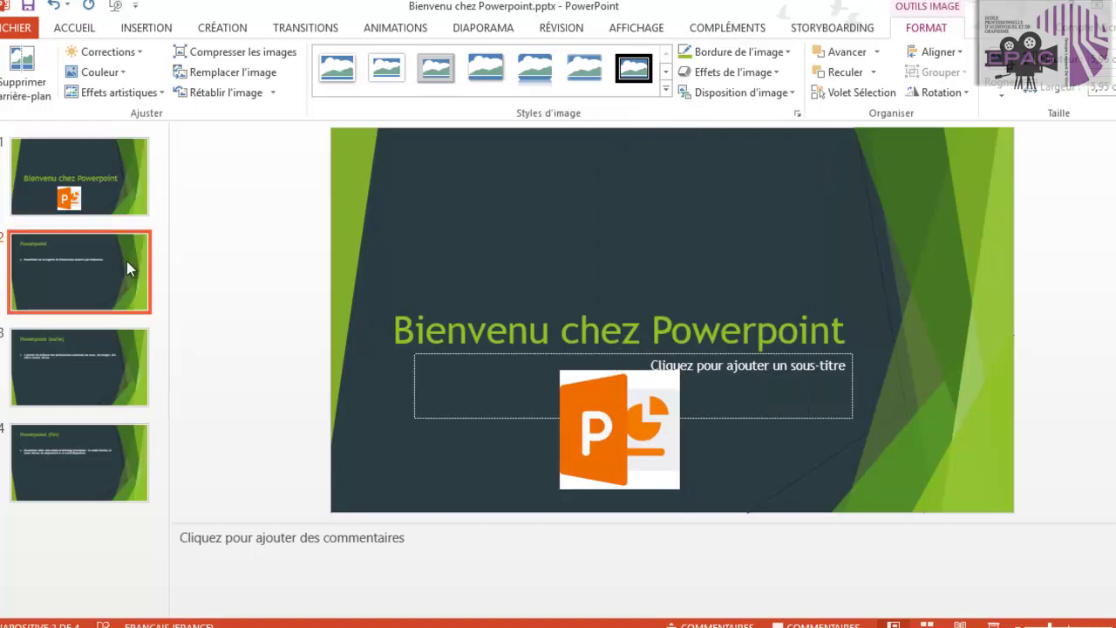
key(ctrl+v)
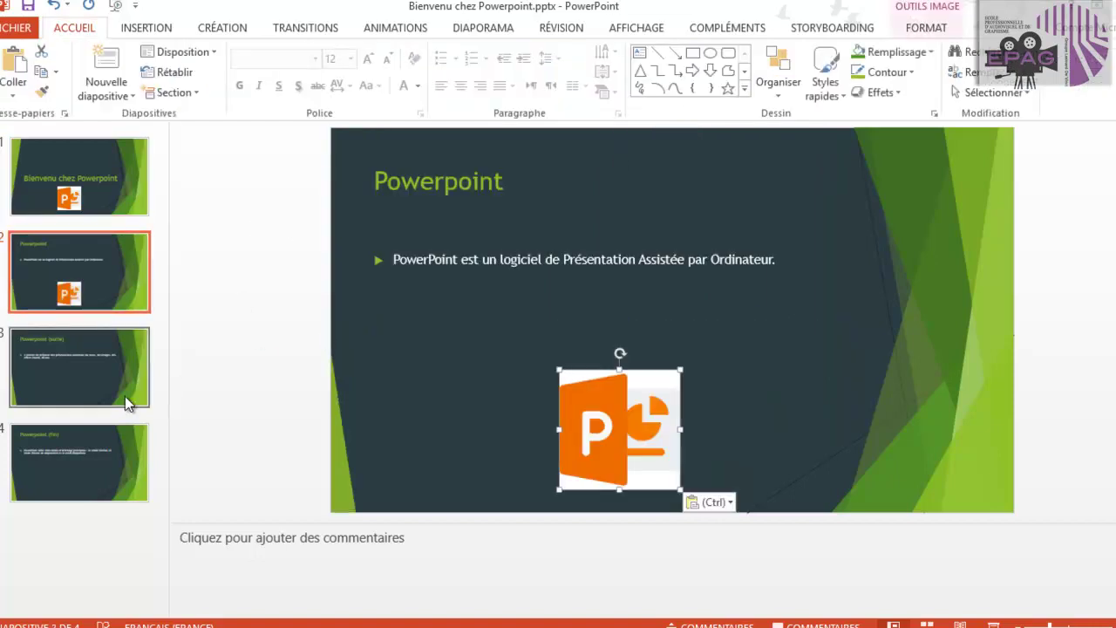
click(125, 398)
key(ctrl+v)
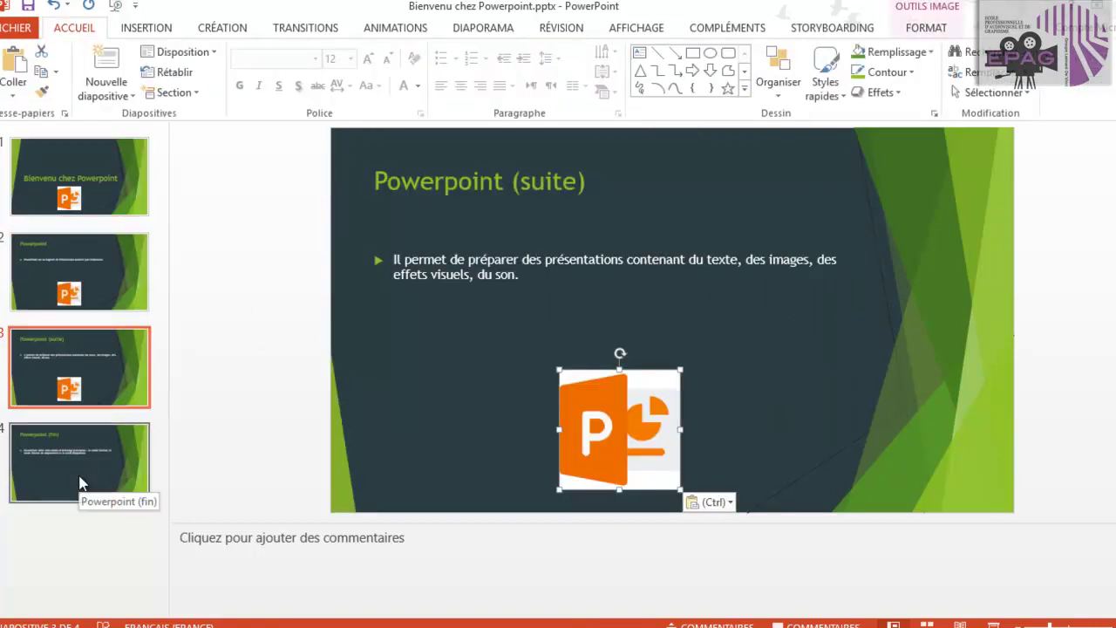
key(ctrl+v)
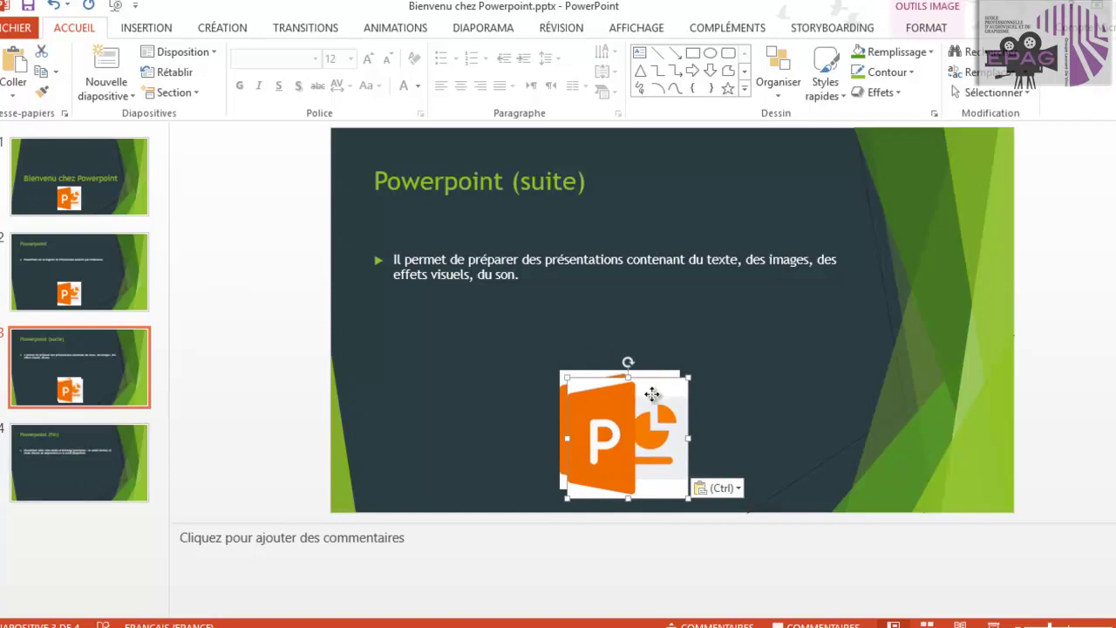
key(ctrl+z)
click(77, 471)
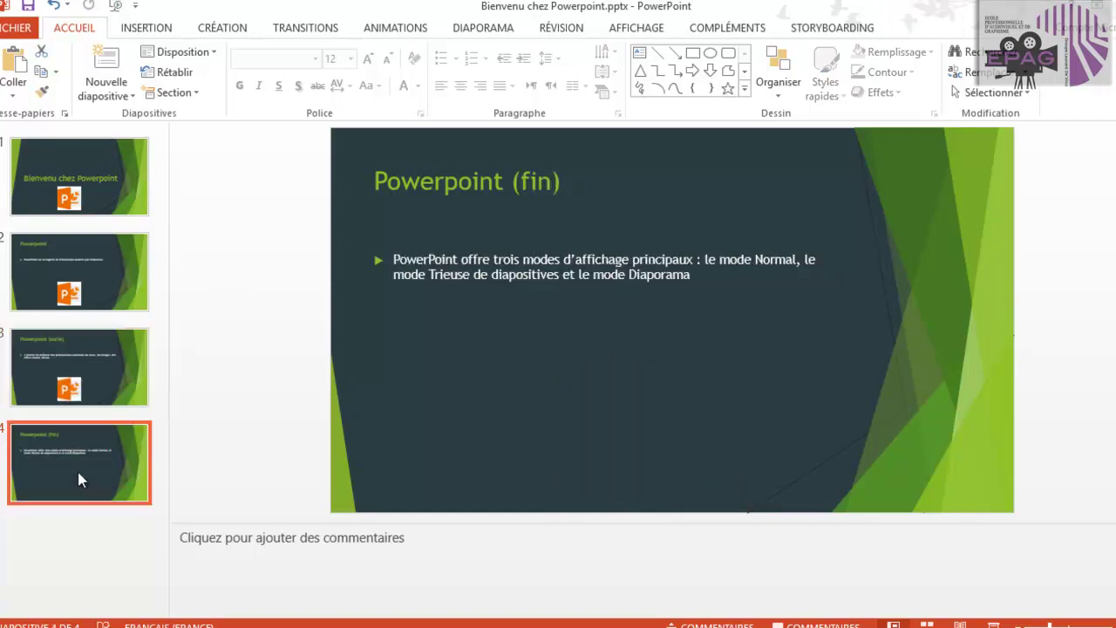
key(ctrl+v)
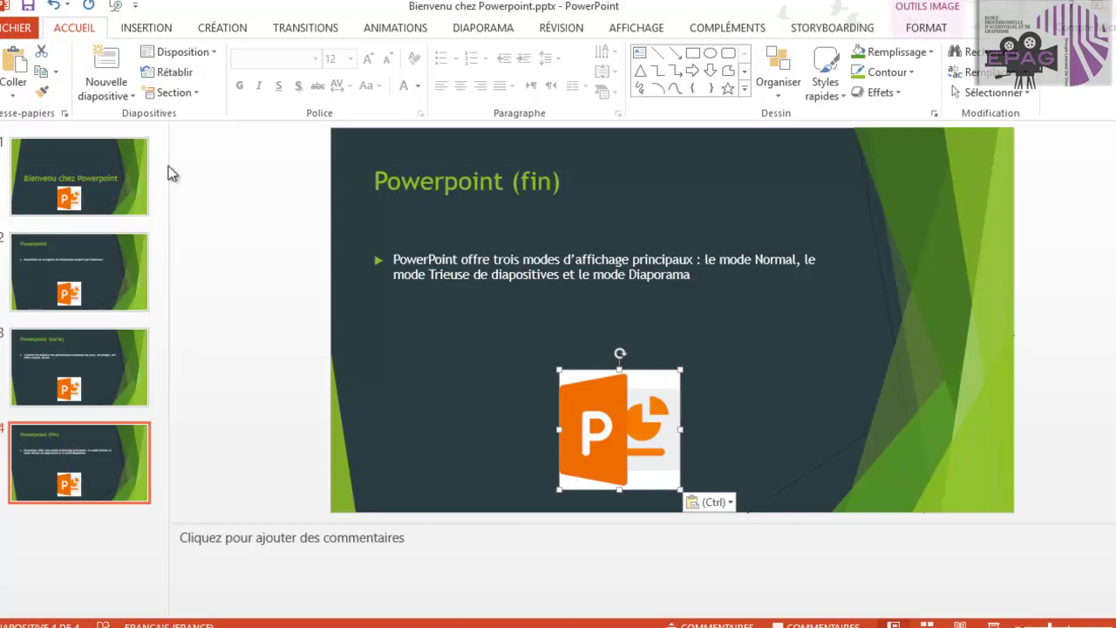
click(128, 184)
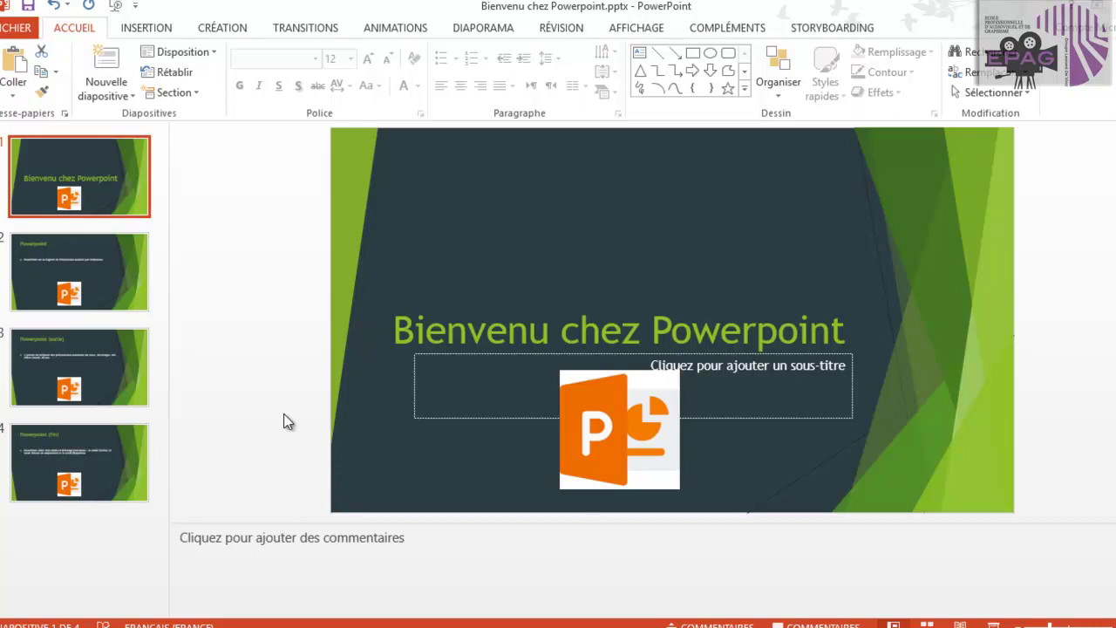
Write slide 1's notes: 'Présentez vous', 'Histoir' and 'étape de letude', fixing the spelling.
click(314, 567)
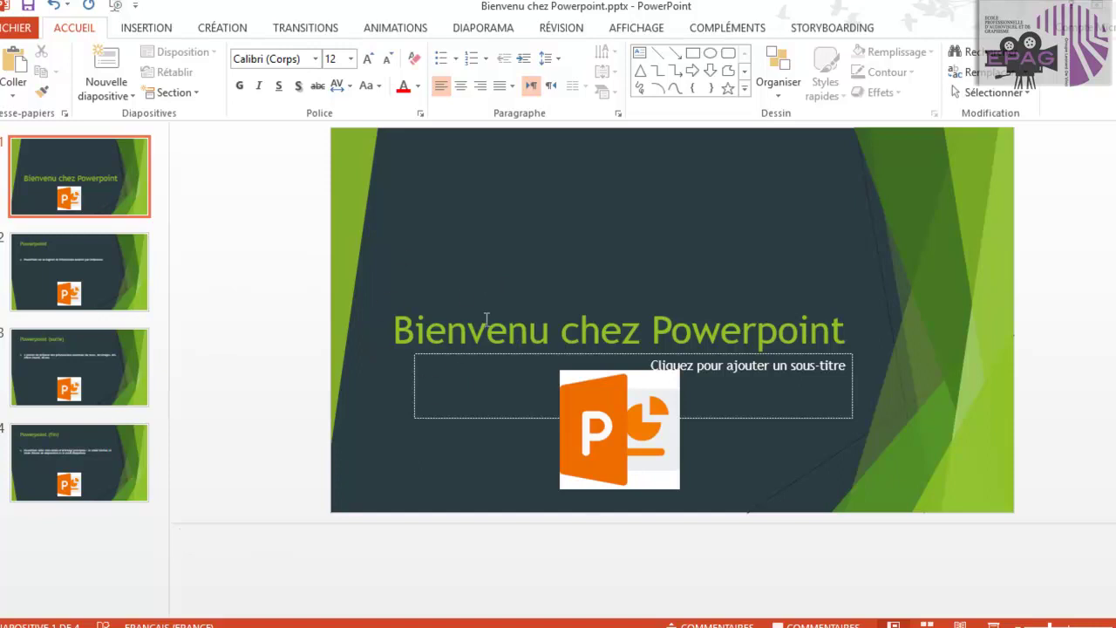
text(Presentez )
text(vous)
key(Return)
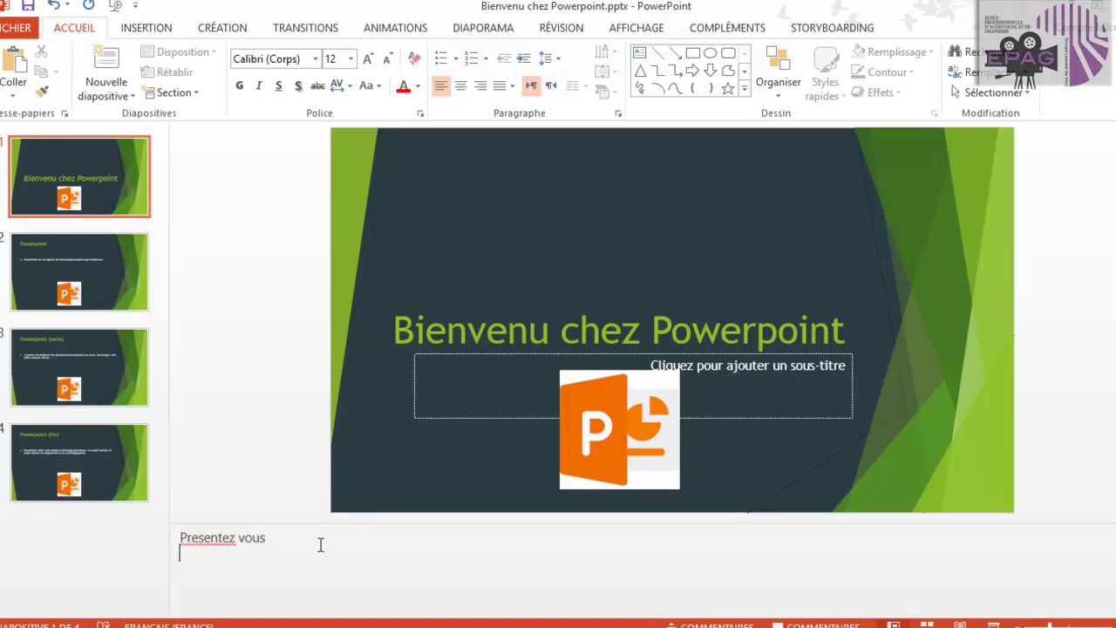
click(197, 539)
right_click(197, 540)
click(234, 549)
text(Histoire)
key(Return)
text(étape de l)
text(etude)
Add the speaker note 'Le public' to slide 2 and 'Menus outils' to slide 3.
click(85, 276)
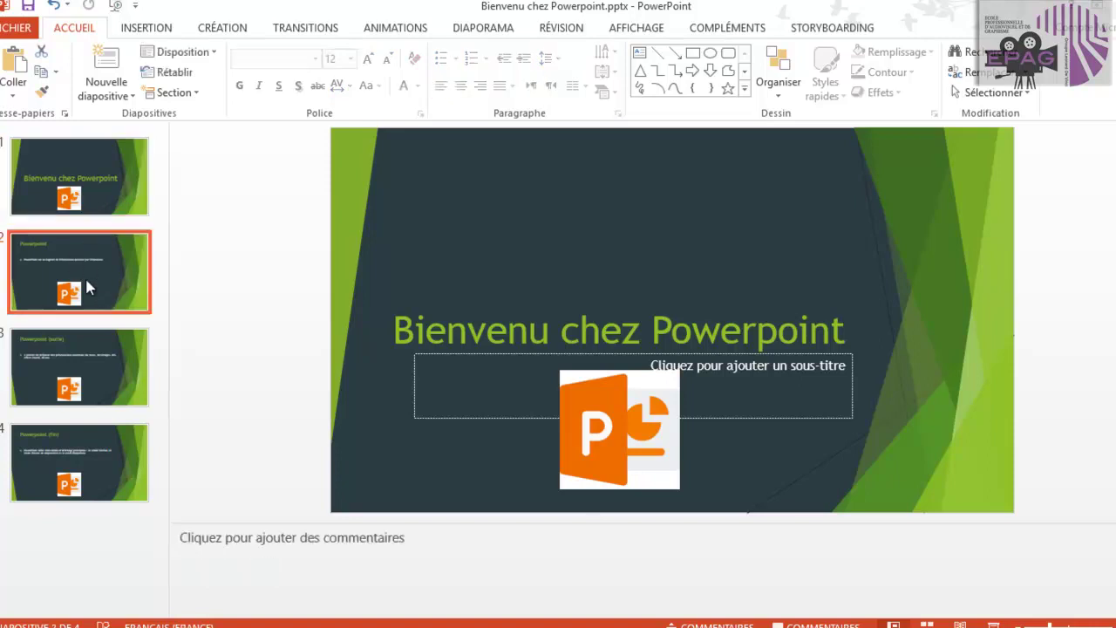
click(287, 555)
text(Le public)
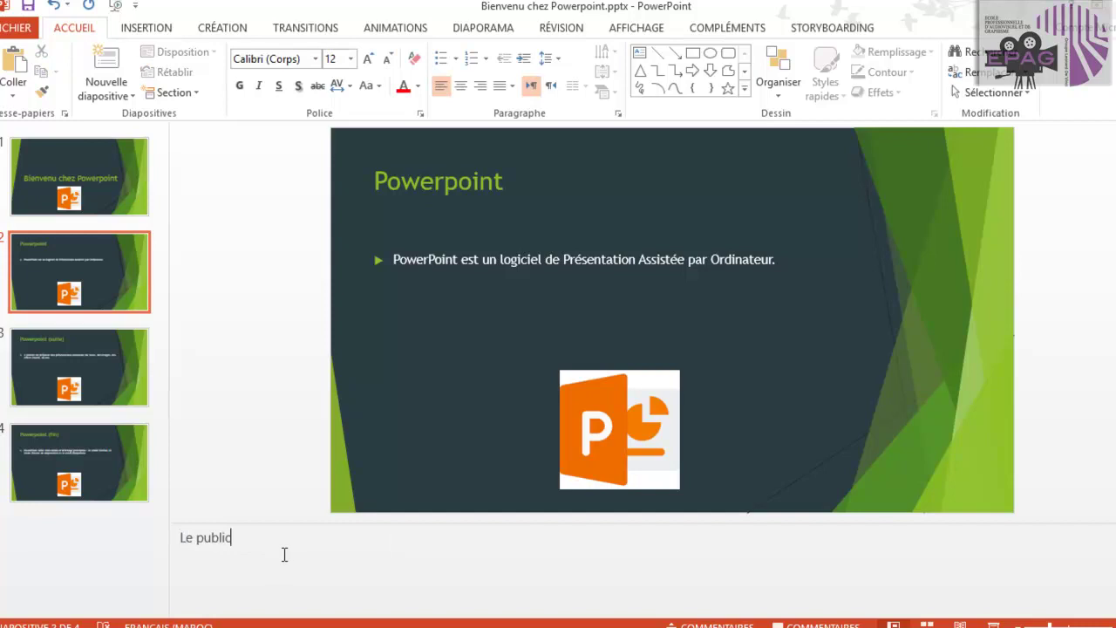
click(88, 386)
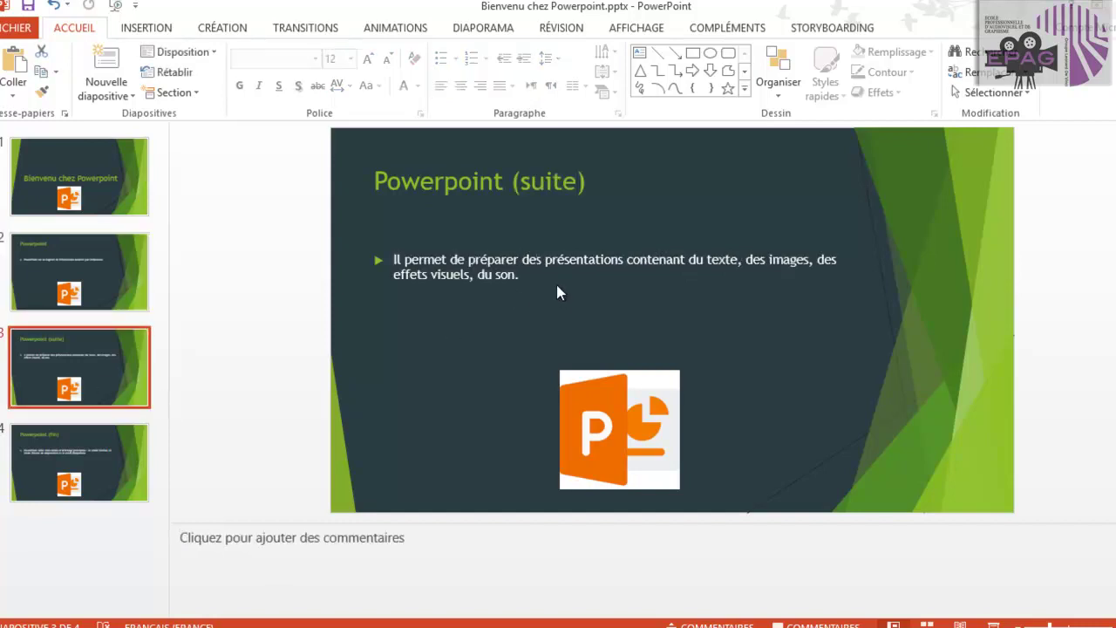
click(373, 544)
text(Menus outils)
Give slide 4 the note 'Demonstartion', return to slide 1, and save the presentation.
click(93, 450)
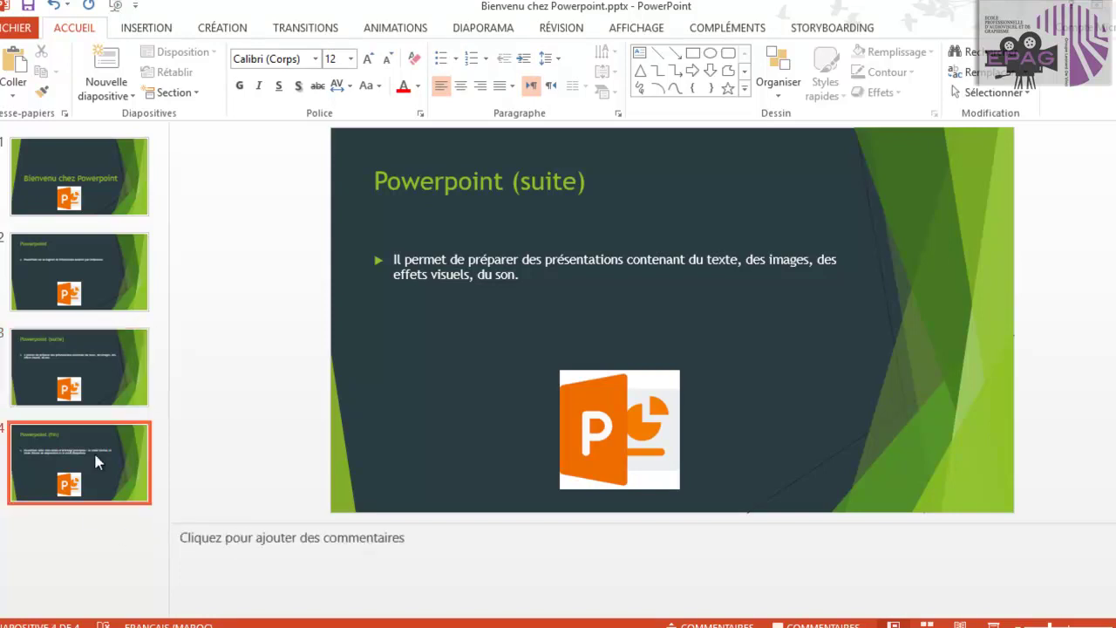
click(305, 544)
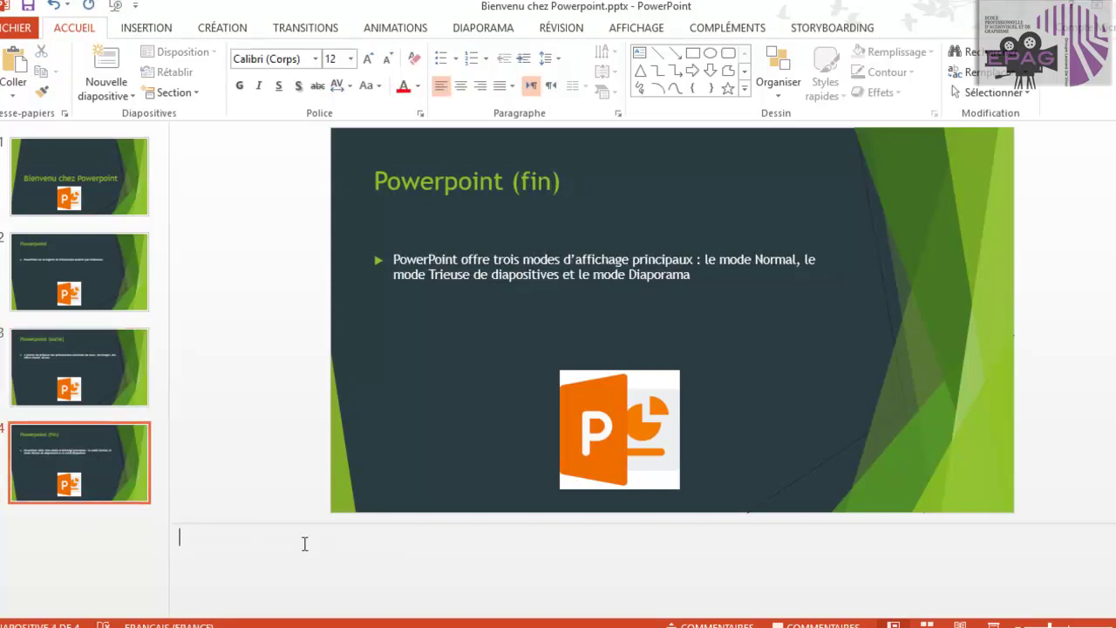
text(Aff)
key(BackSpace)
key(BackSpace)
text(Demonstartion)
click(108, 178)
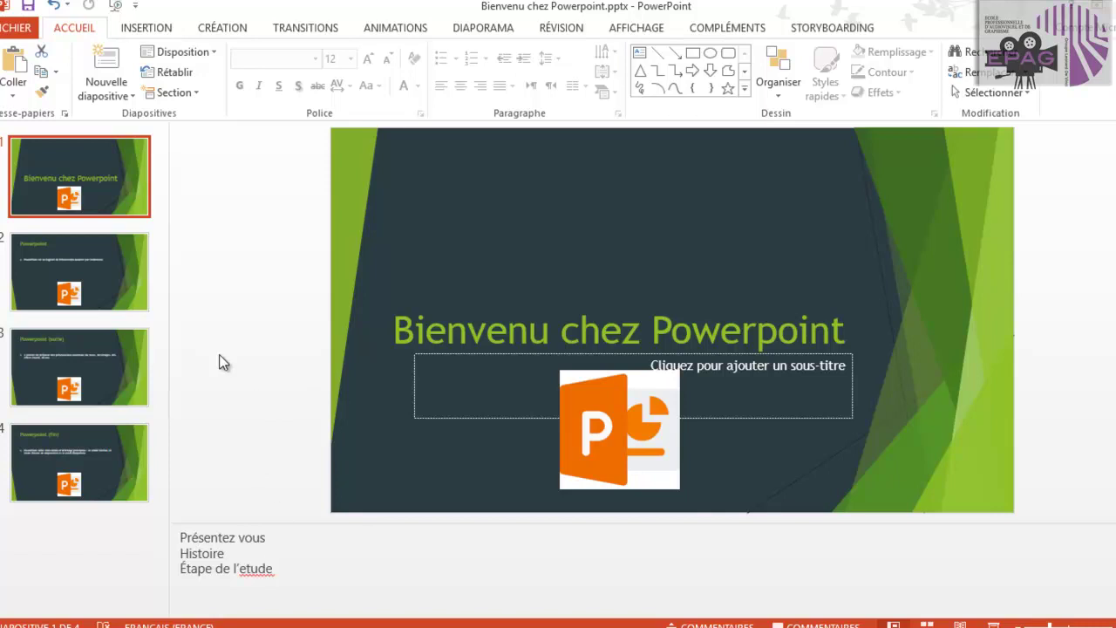
click(29, 7)
Save the presentation as presentationDuPowerpoint.pptx in the powerpoint folder on this computer.
click(19, 28)
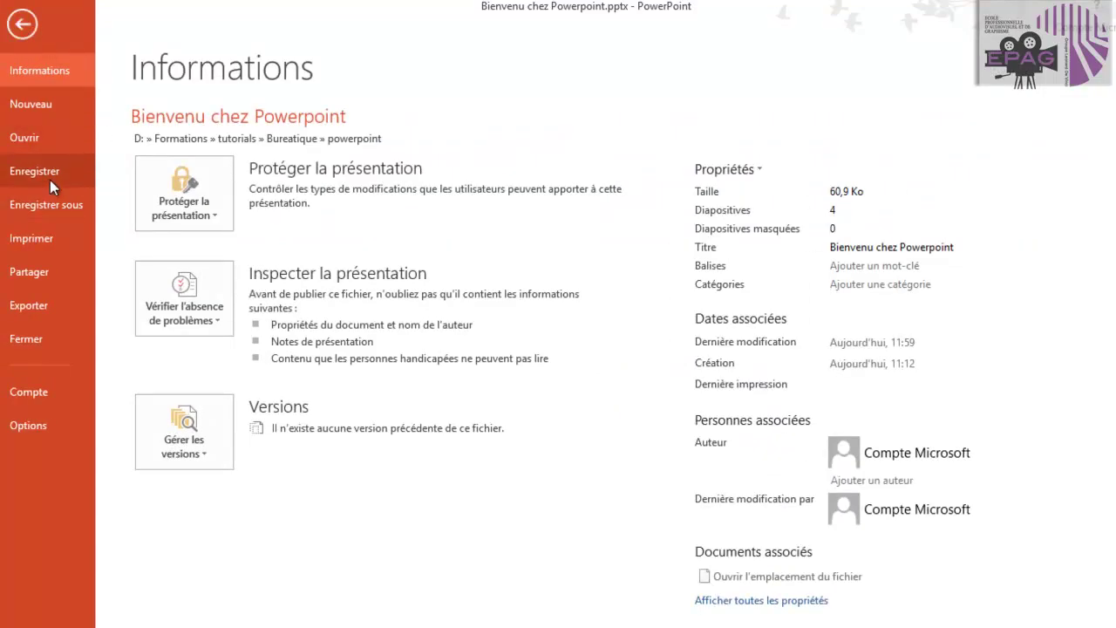
click(59, 206)
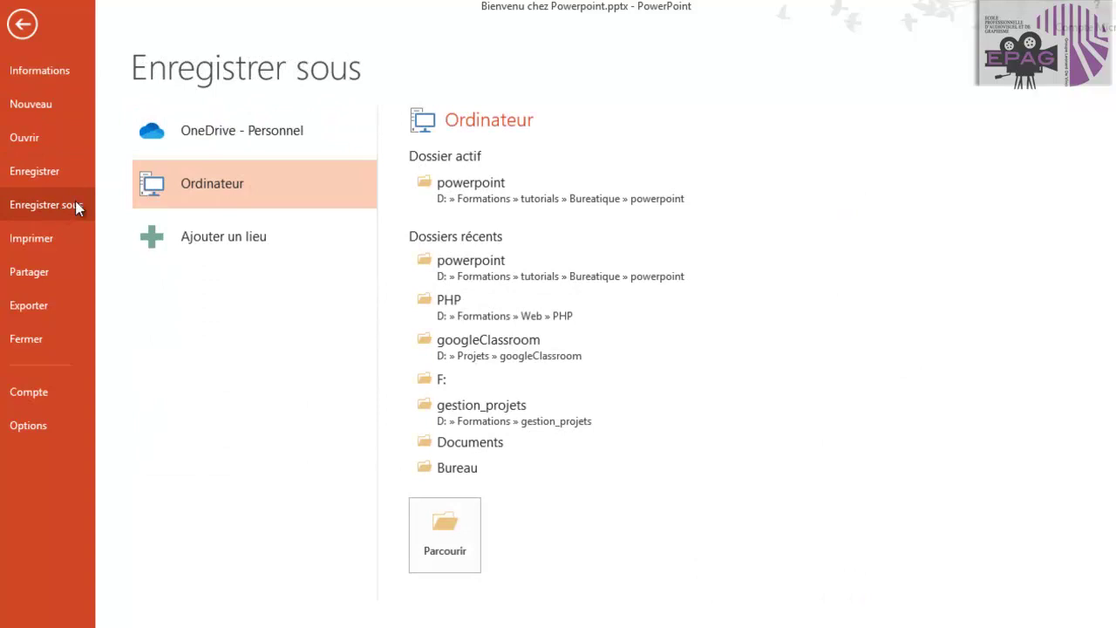
click(203, 183)
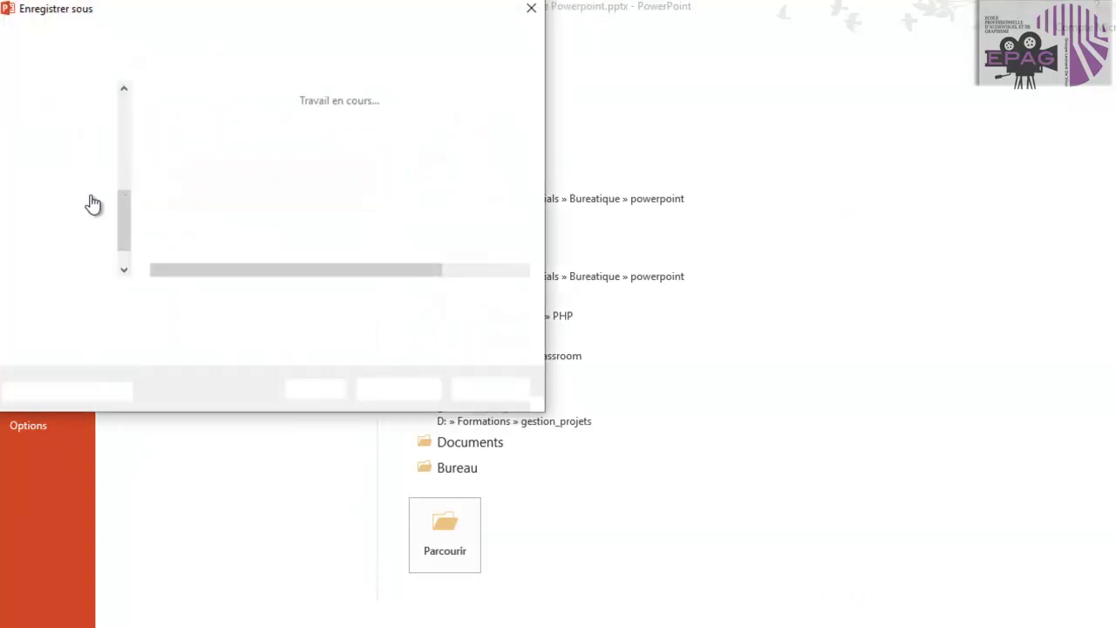
click(204, 115)
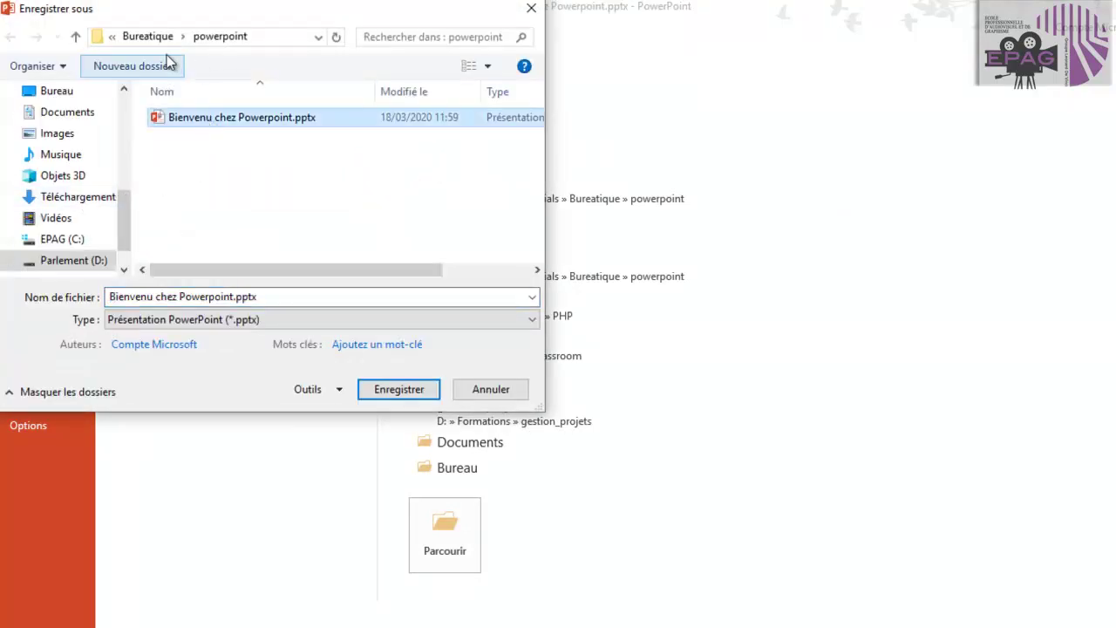
click(258, 297)
text(resentationDuPowerpoint)
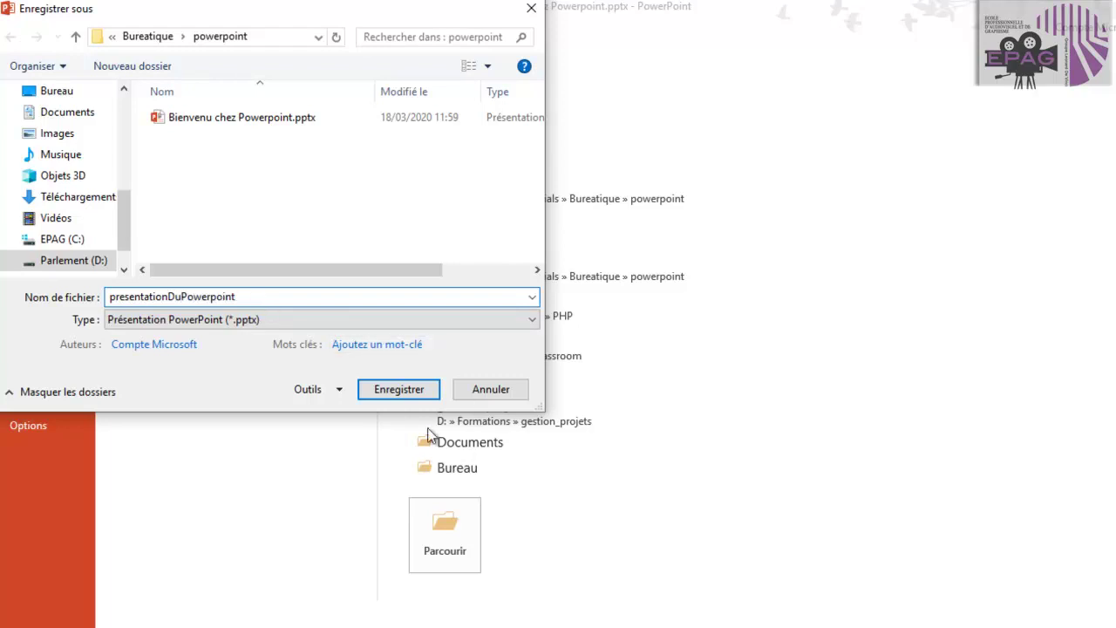
click(389, 389)
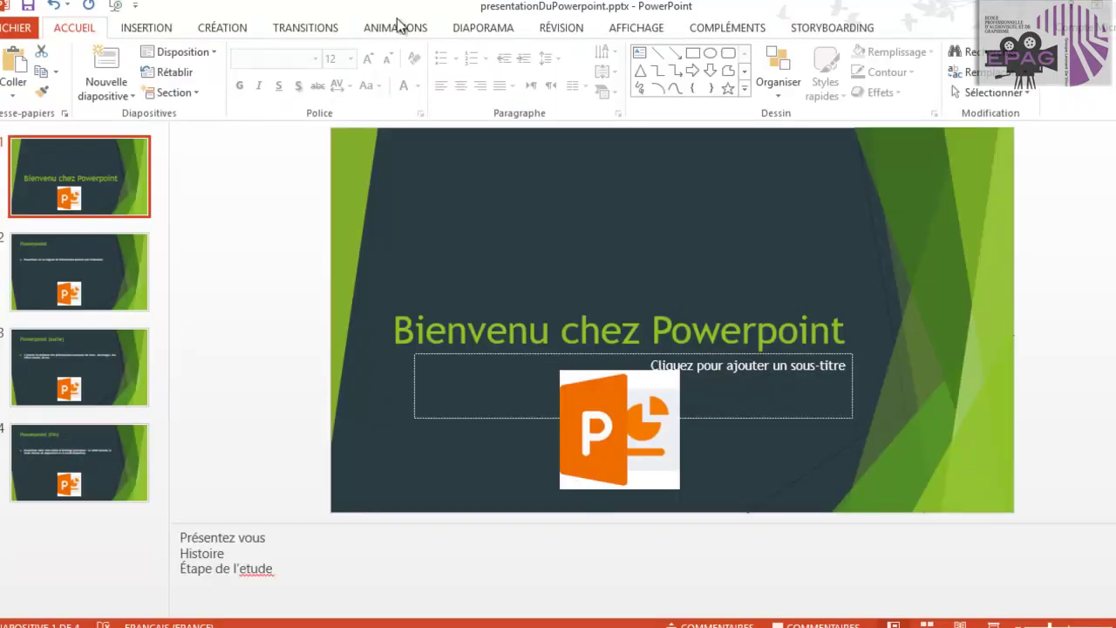
Run the slideshow from the beginning through Powerpoint (fin), then step back to the title slide.
click(485, 28)
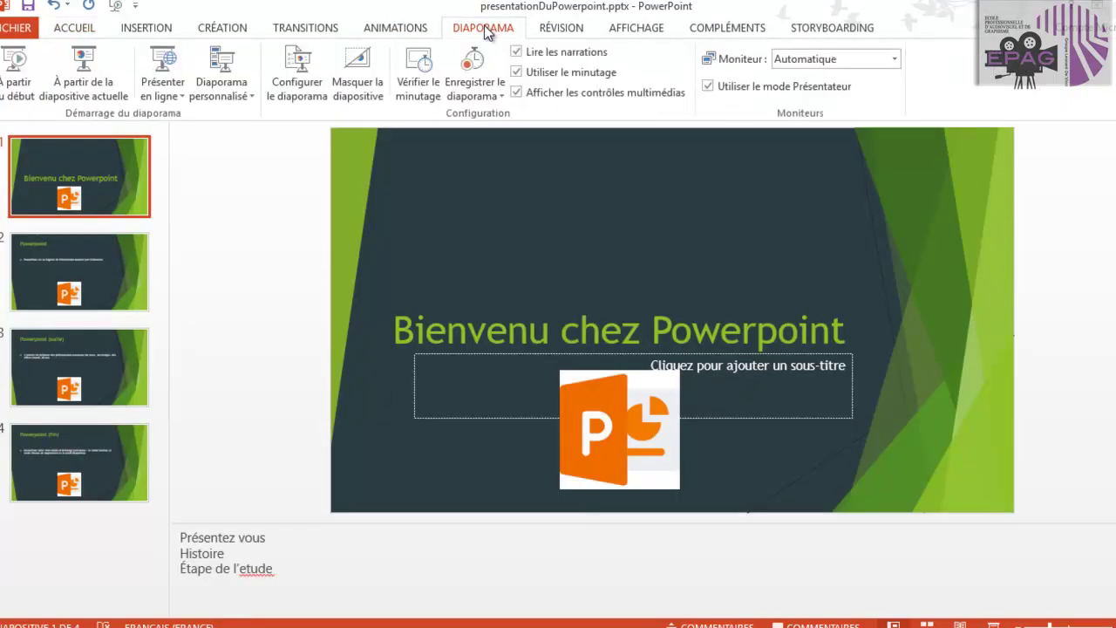
click(20, 67)
click(19, 68)
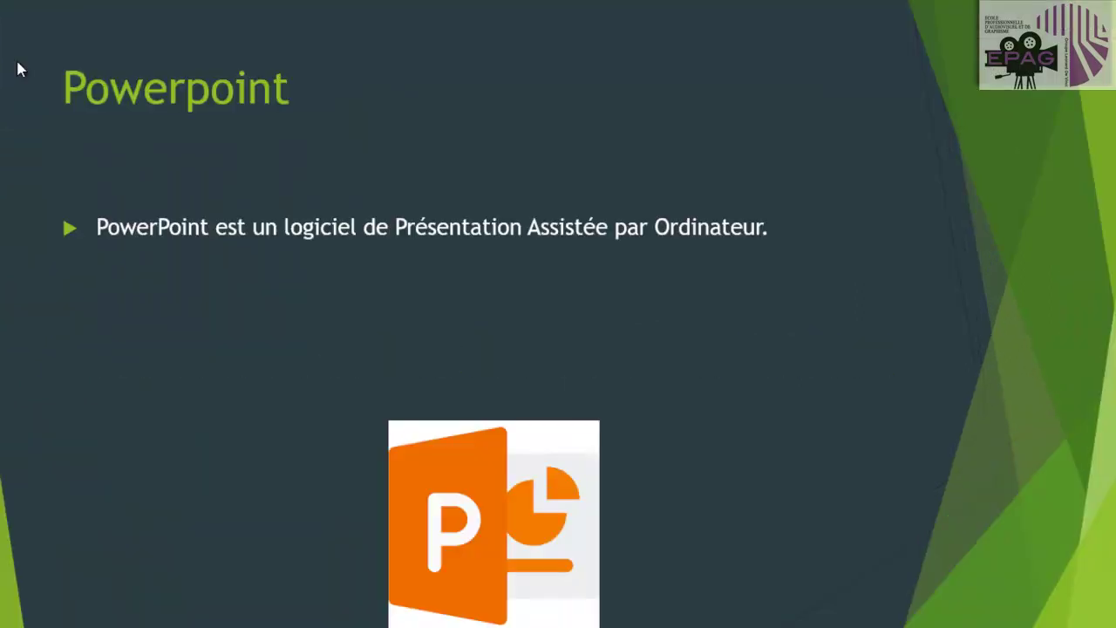
click(20, 67)
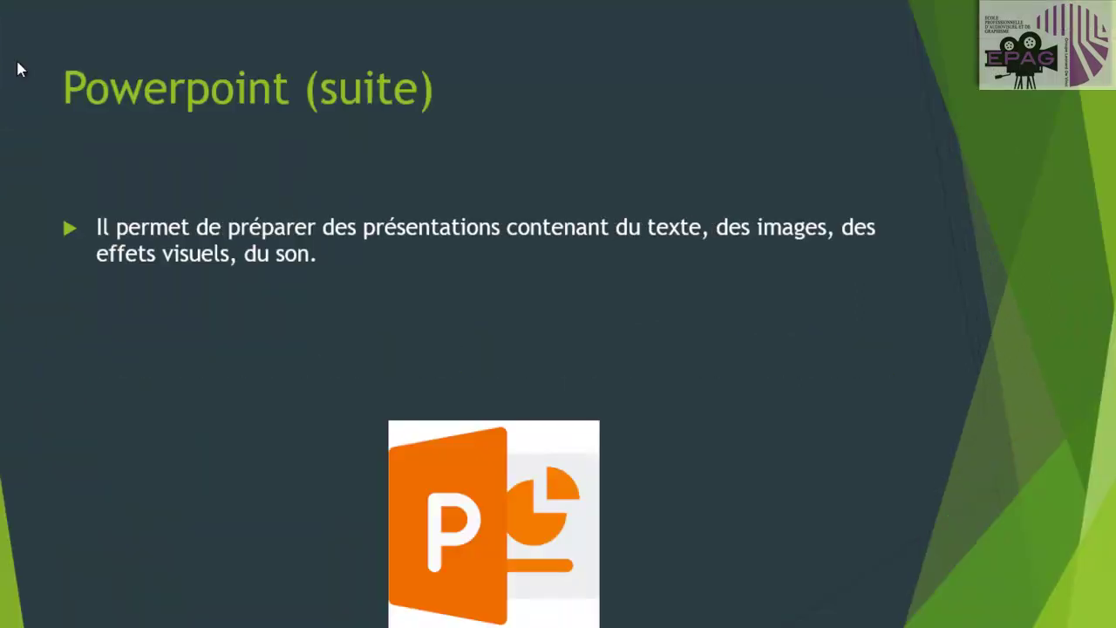
click(19, 67)
key(Left)
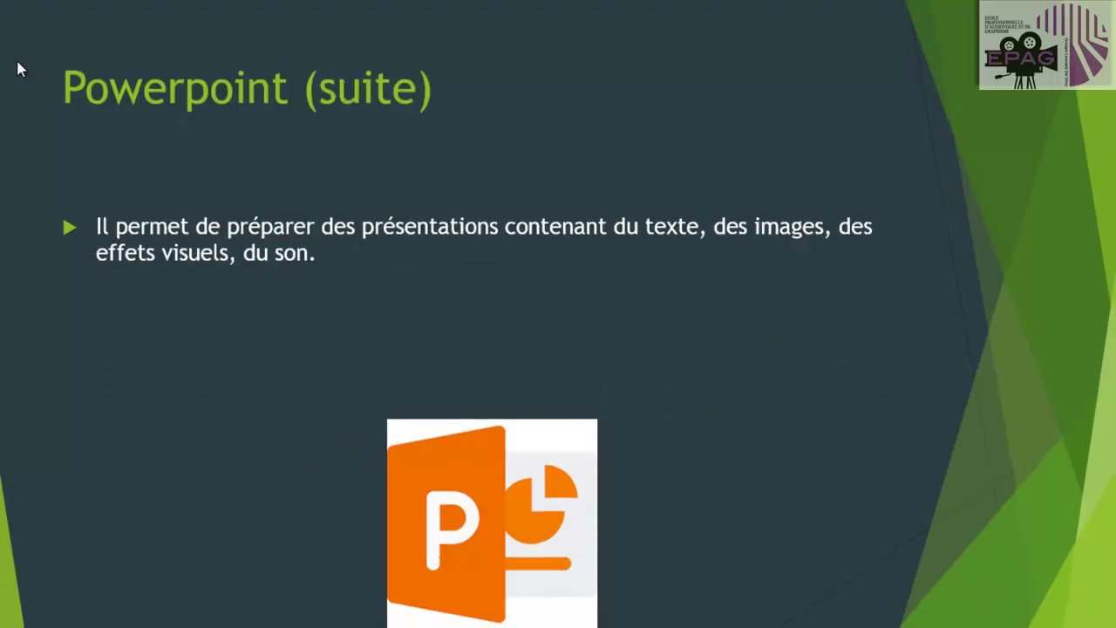
key(Left)
key(Left)
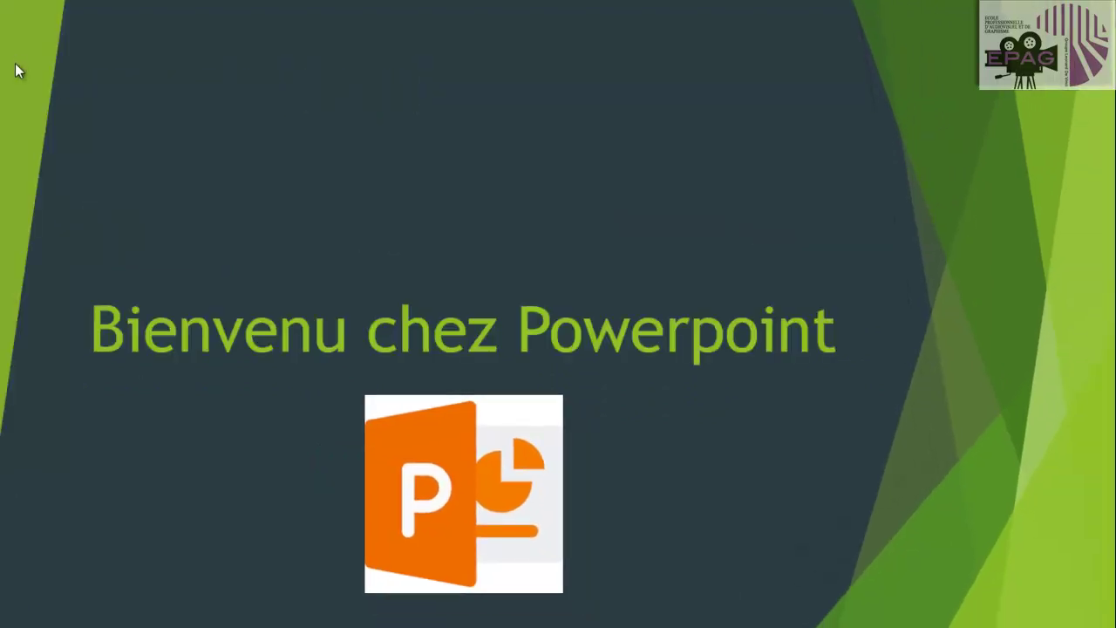
click(393, 190)
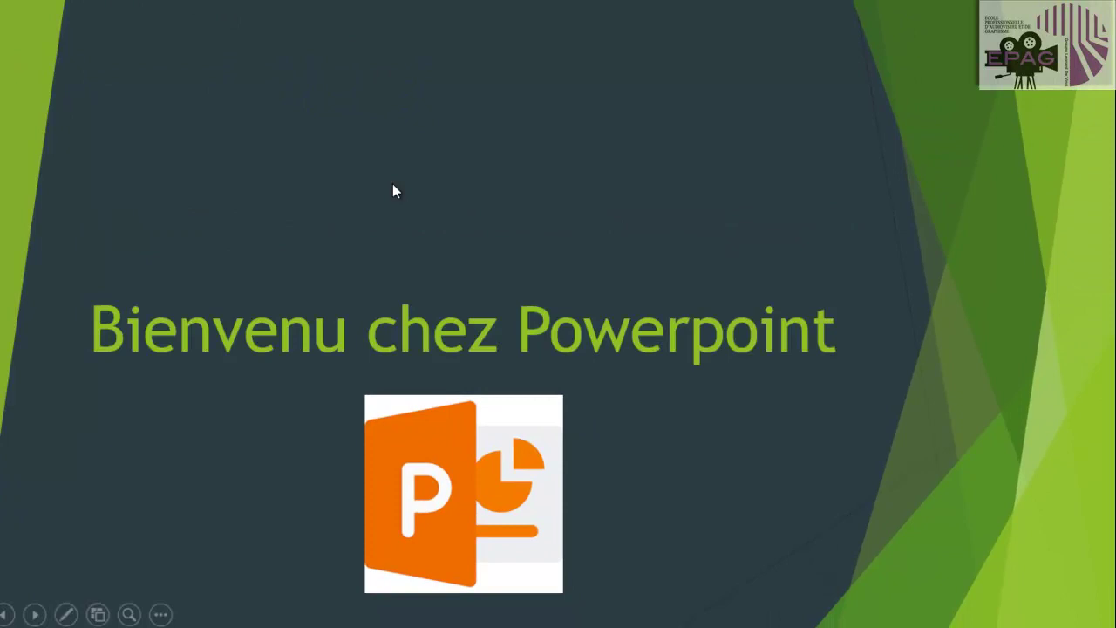
With the pen, underline 'chez' and draw a red X over 'Powerpoint' on the title slide.
right_click(142, 169)
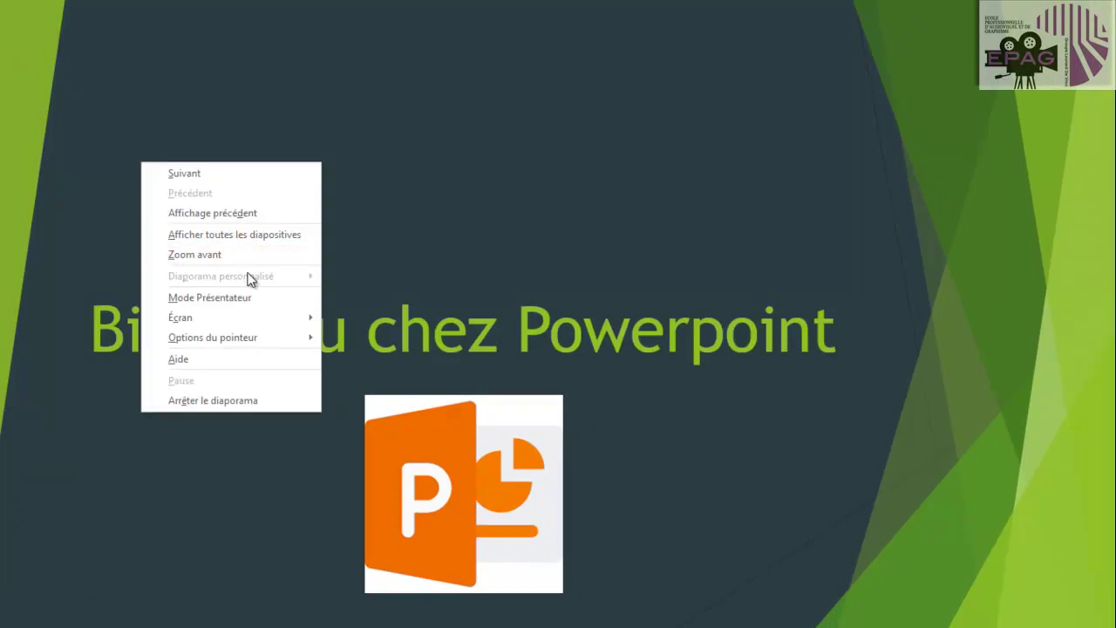
mouse_move(258, 339)
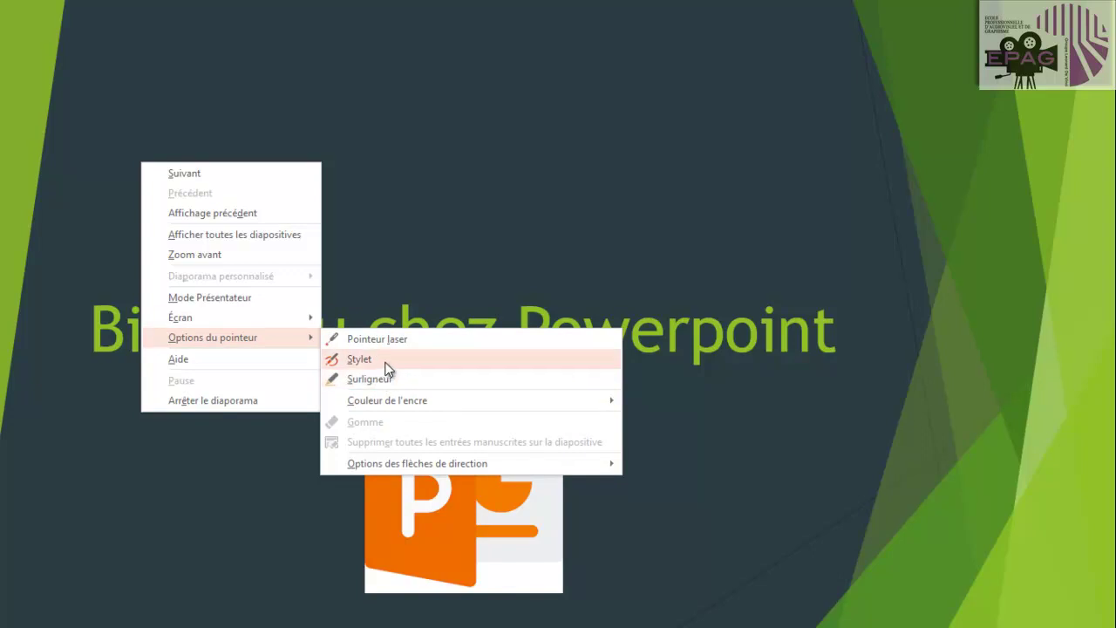
click(387, 362)
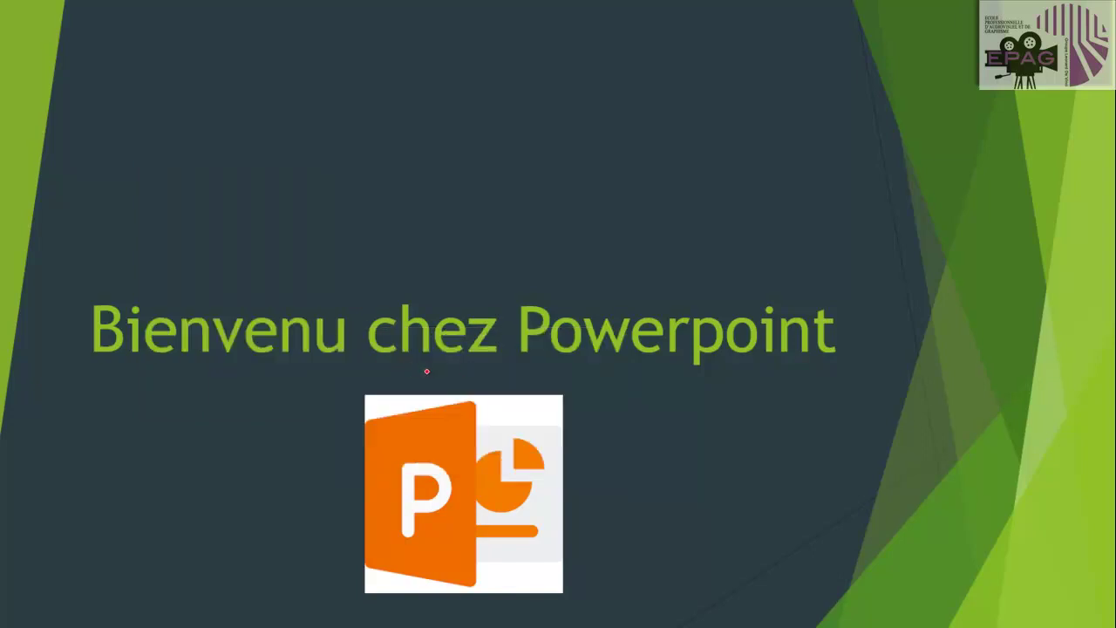
drag(400, 368, 489, 372)
drag(699, 259, 612, 394)
drag(631, 302, 710, 402)
Switch the slideshow pointer to the laser pointer.
right_click(284, 361)
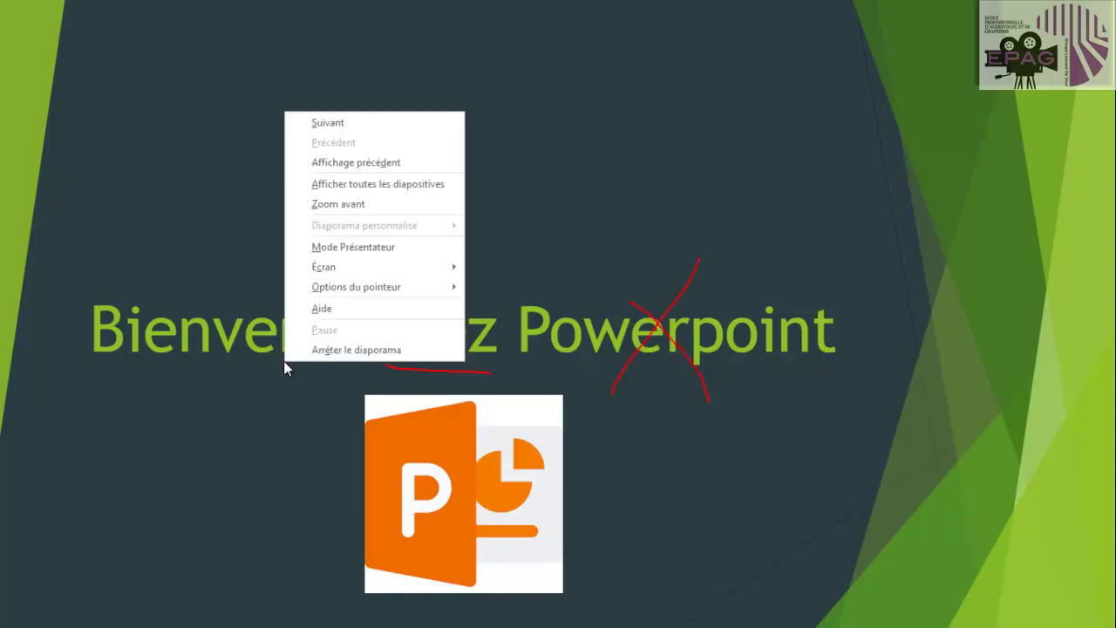
mouse_move(439, 291)
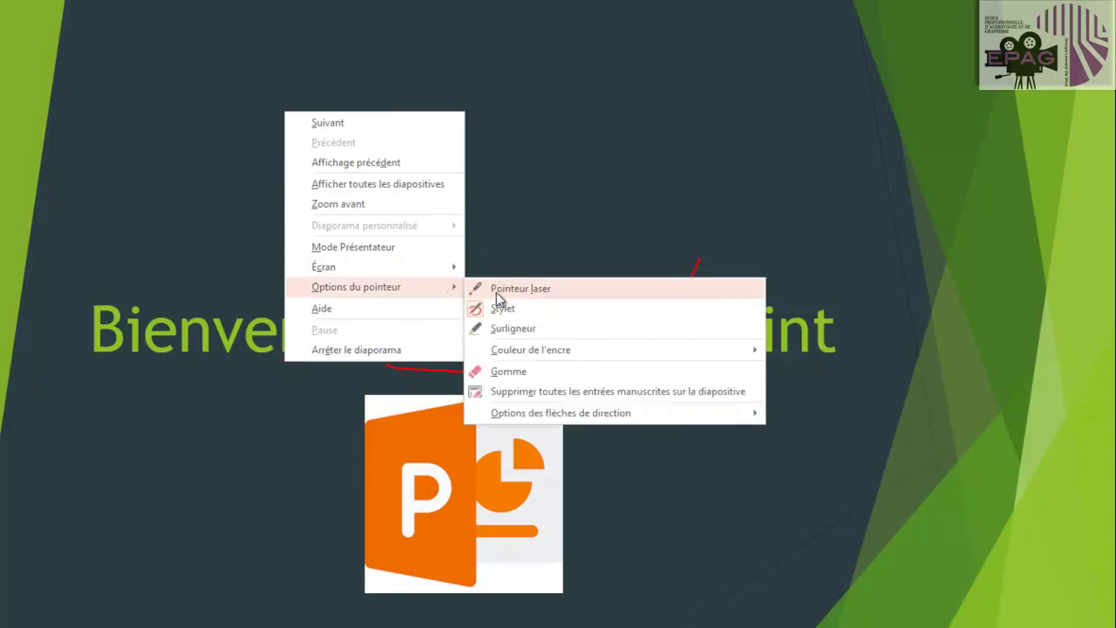
click(497, 292)
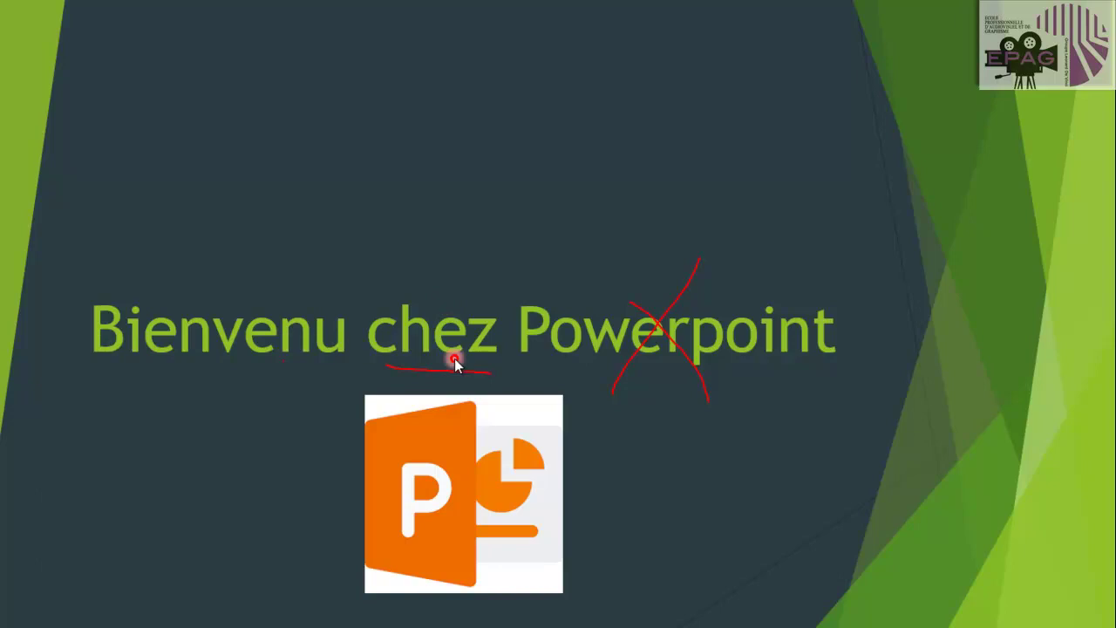
Advance through Powerpoint and Powerpoint (suite) to Powerpoint (fin), then end the show with Esc.
click(784, 444)
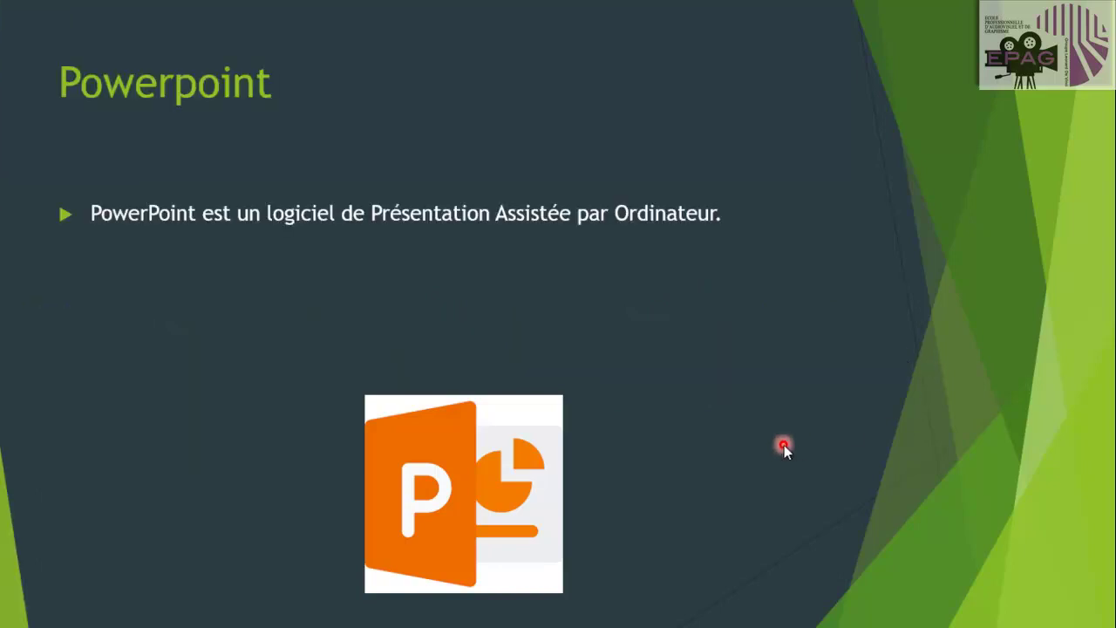
click(784, 445)
click(784, 445)
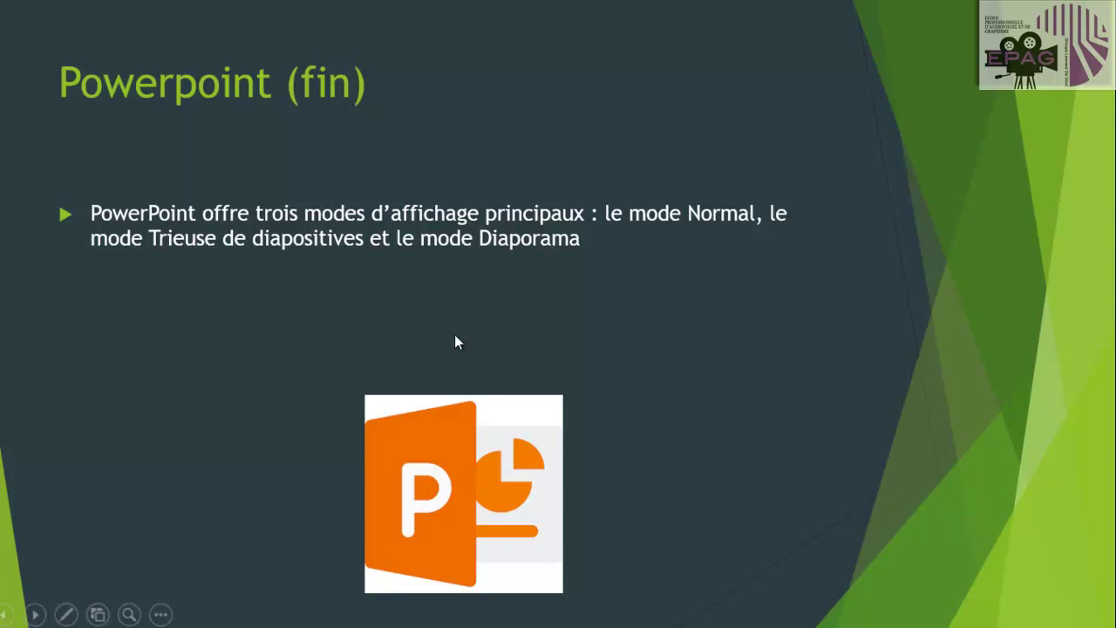
key(Escape)
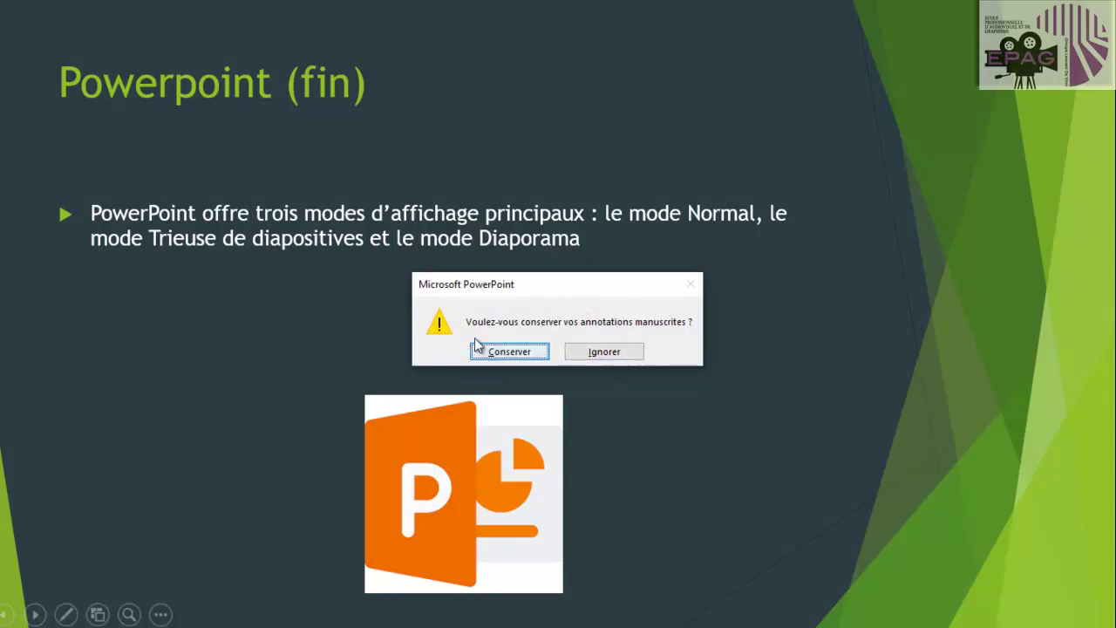
Choose Ignorer to drop the ink marks, then display slide 1 in the editor.
click(604, 352)
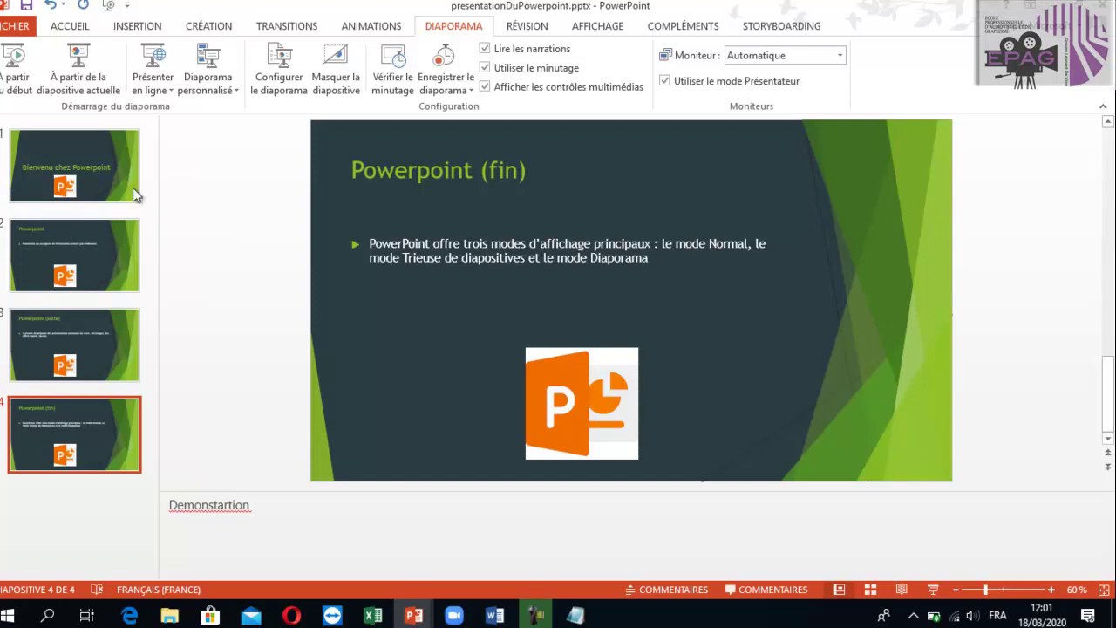
click(72, 169)
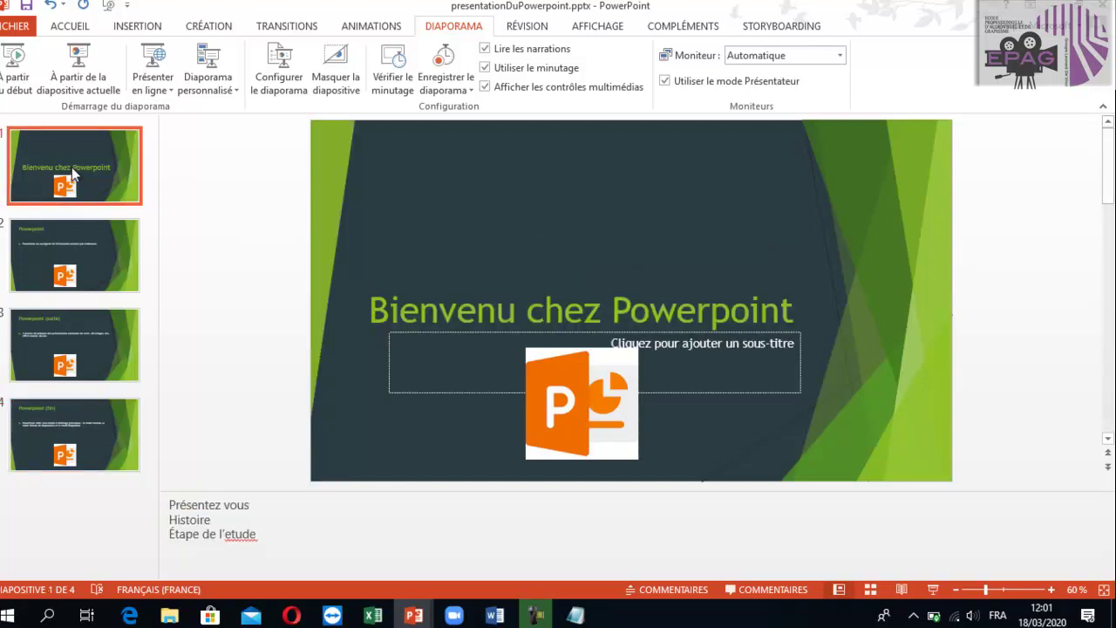